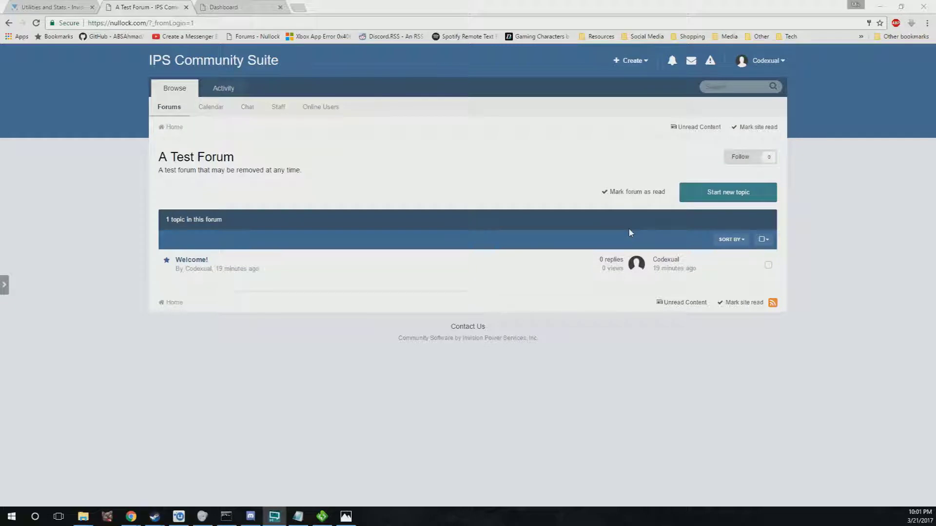
Post a topic in A Test Forum titled 'asdfasfdasd' with body 'dsfagadfgadfgadgf'
click(286, 128)
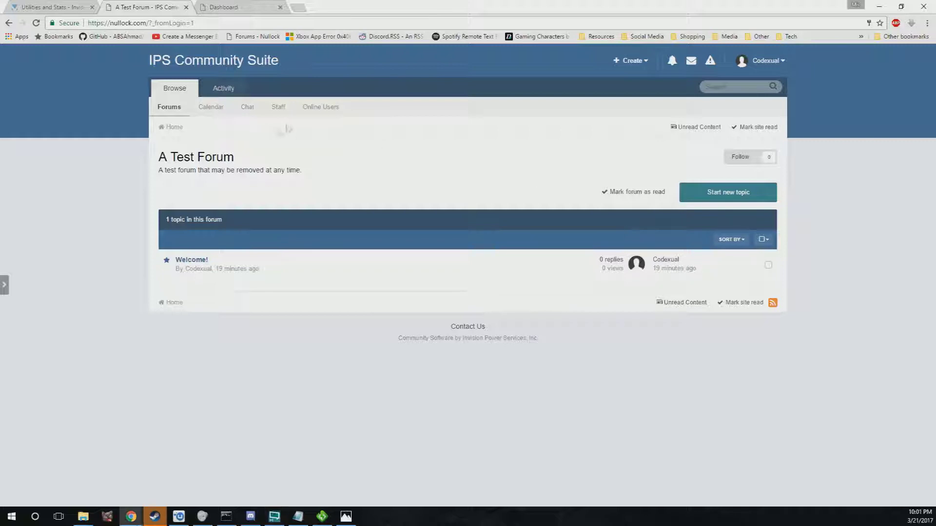
click(738, 199)
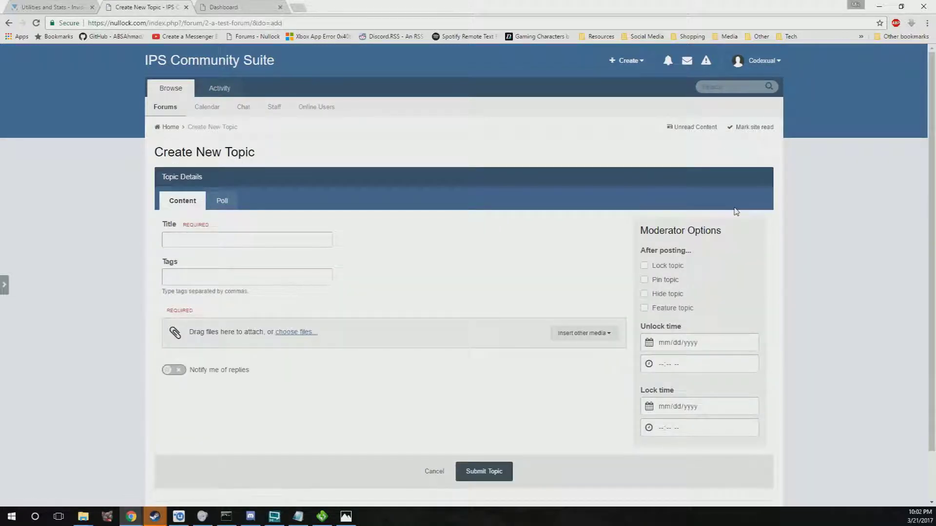
click(267, 238)
text(asdf)
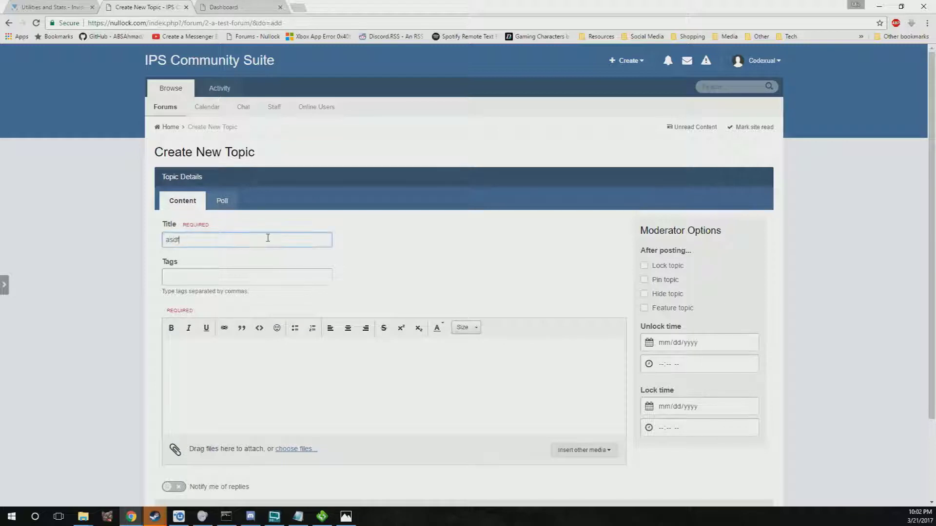
text(asfdasd)
double_click(269, 241)
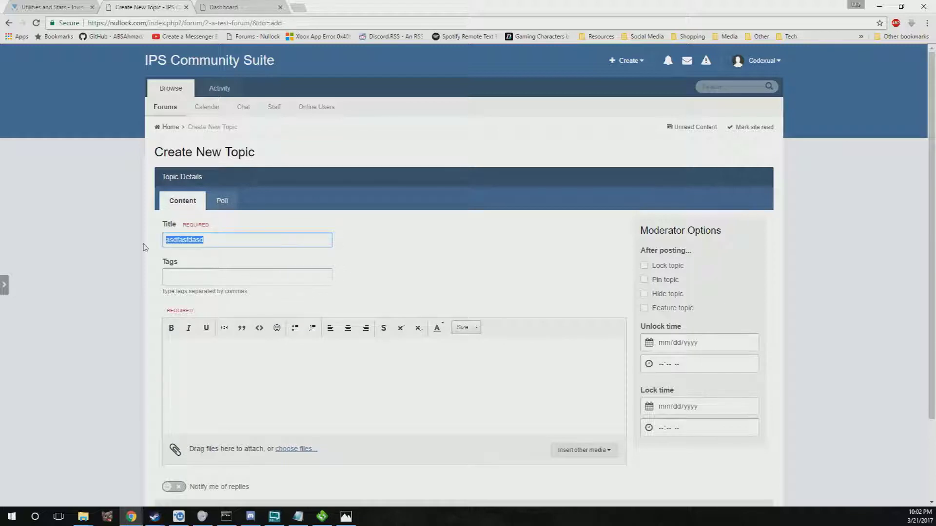
click(225, 359)
text(dsfagadfgadfgad)
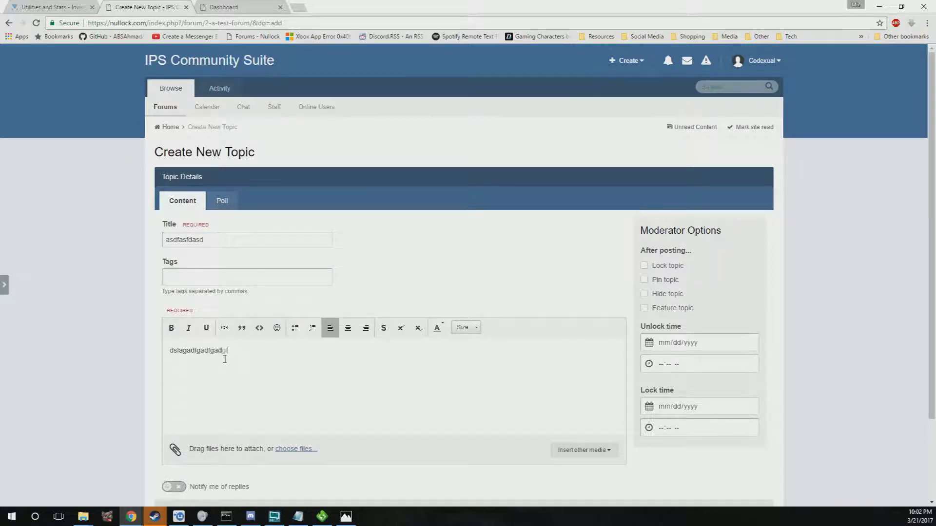
text(gf)
scroll(224, 359, down, 2)
click(480, 421)
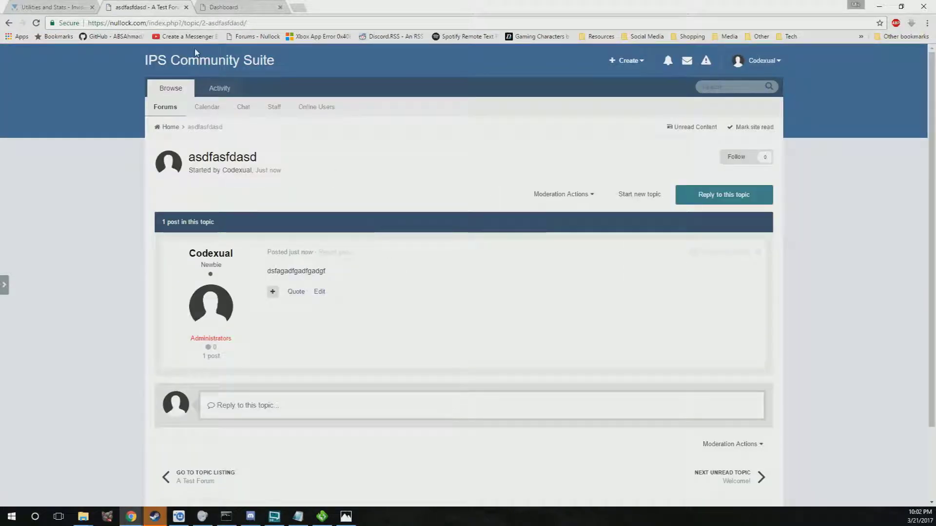
Go to the administrator's profile page and look over its details and recent visitors notice
click(179, 60)
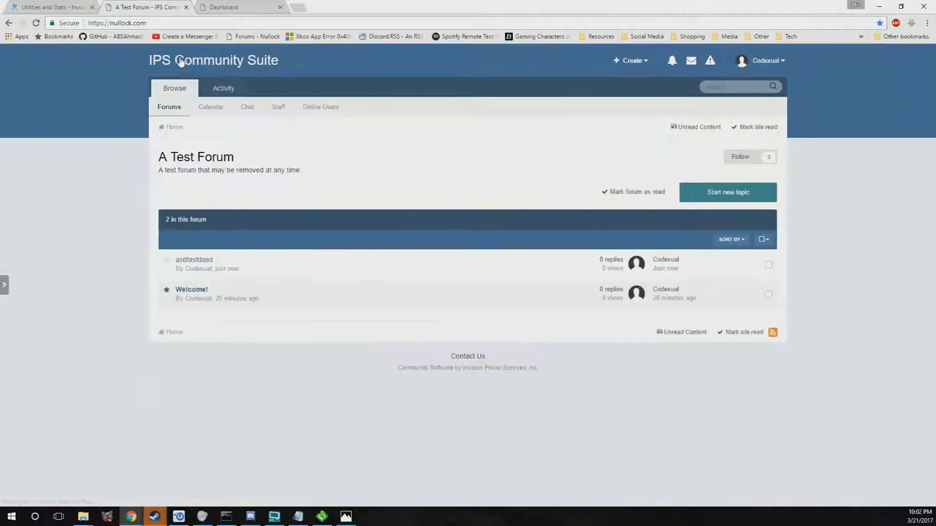
click(779, 61)
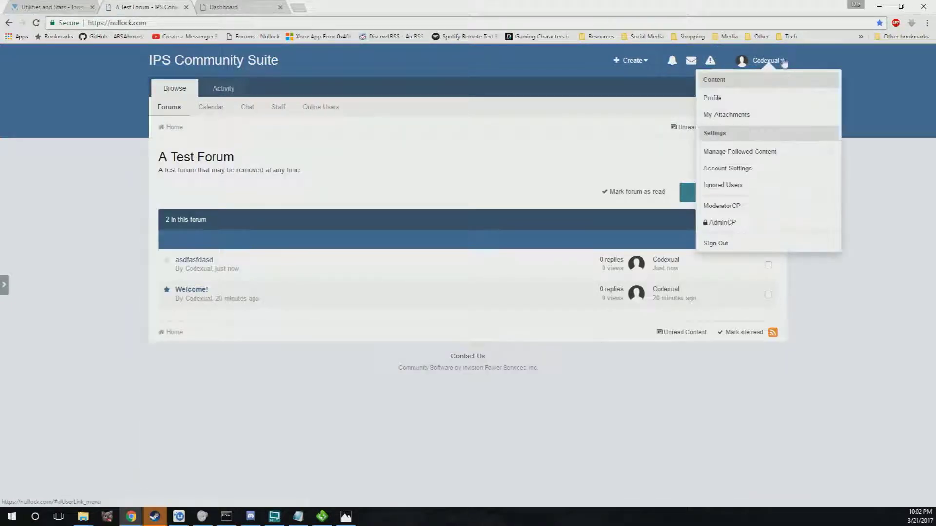
click(717, 103)
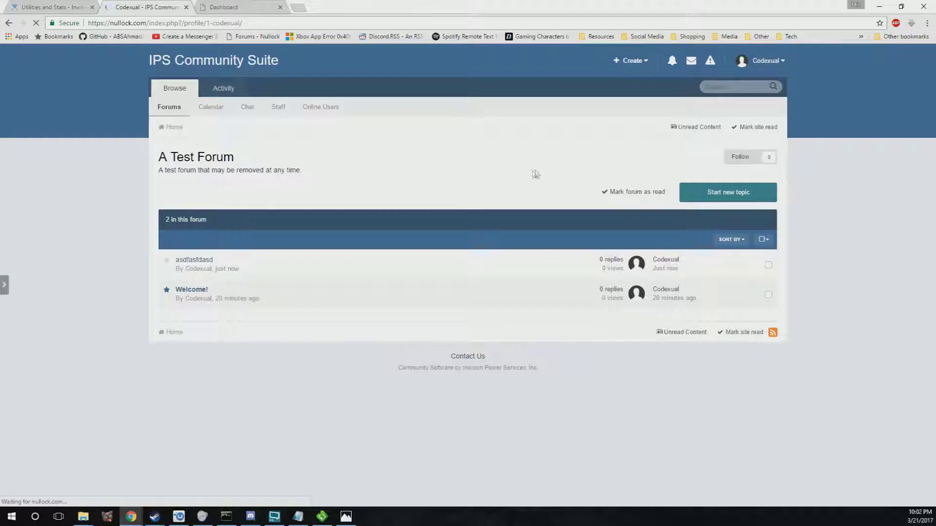
scroll(507, 196, down, 2)
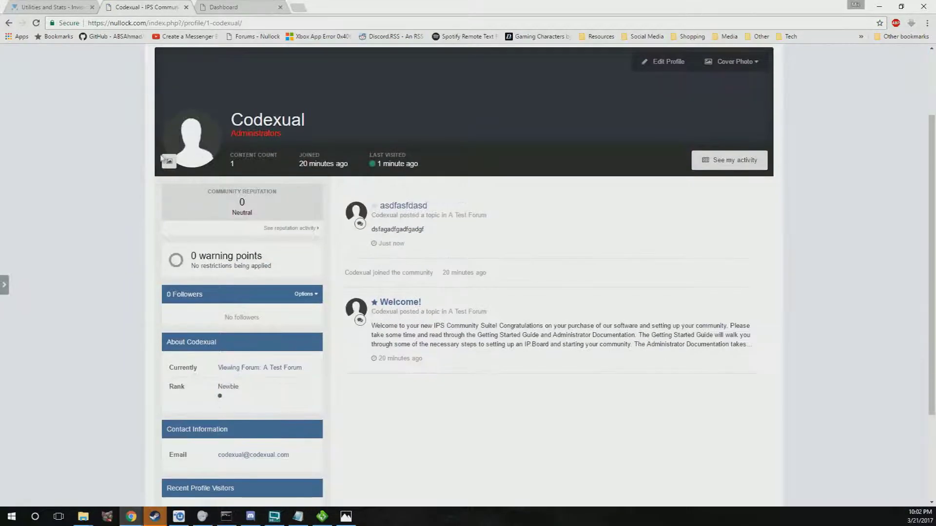
scroll(452, 277, down, 1)
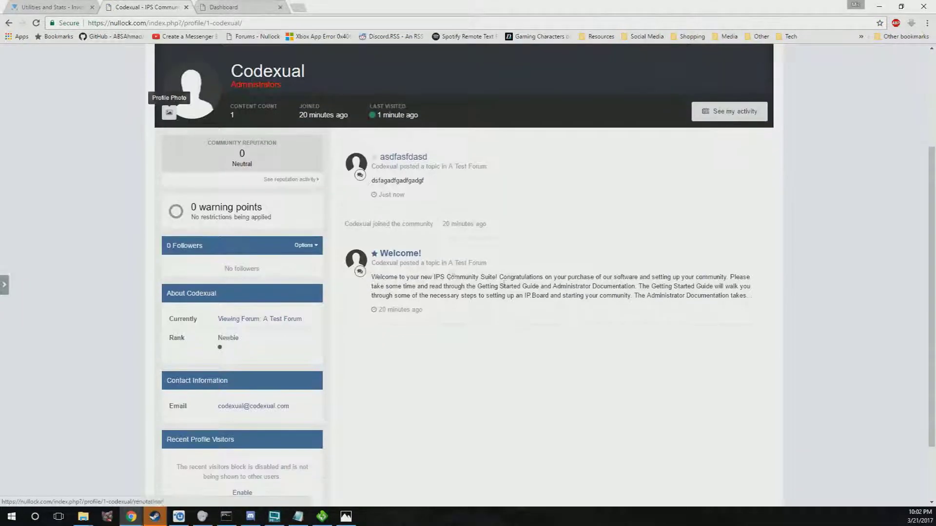
scroll(497, 190, down, 2)
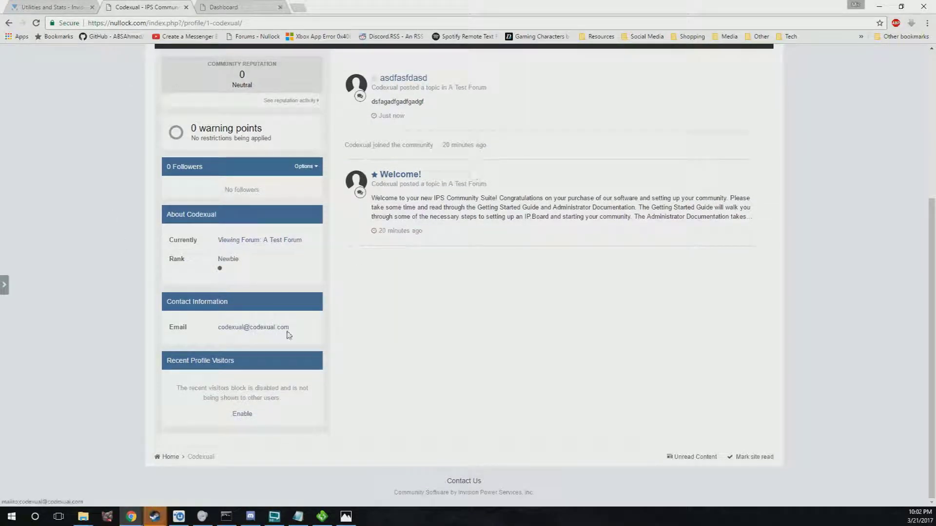
drag(291, 327, 221, 327)
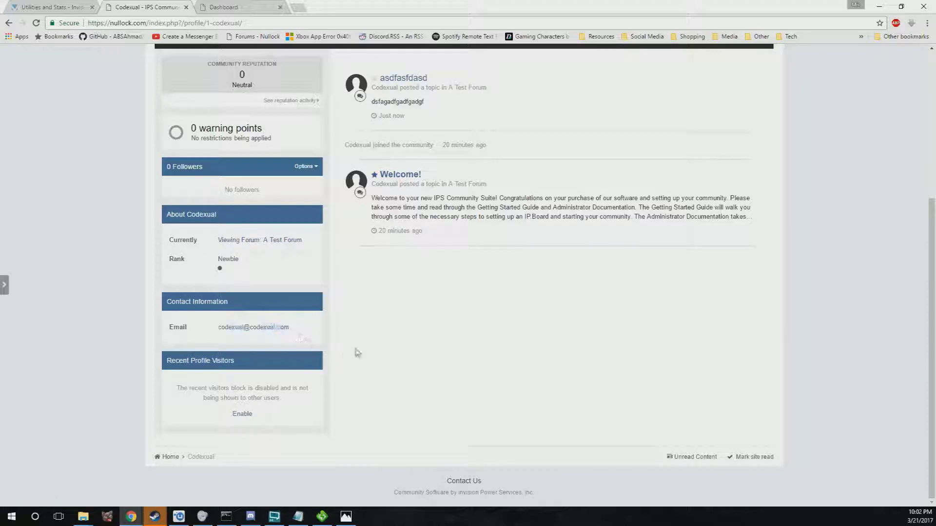
drag(291, 413, 178, 355)
click(161, 362)
drag(177, 387, 427, 366)
click(501, 356)
Show everything the administrator posted, including the asdfasfdasd and Welcome! topics
scroll(455, 317, up, 3)
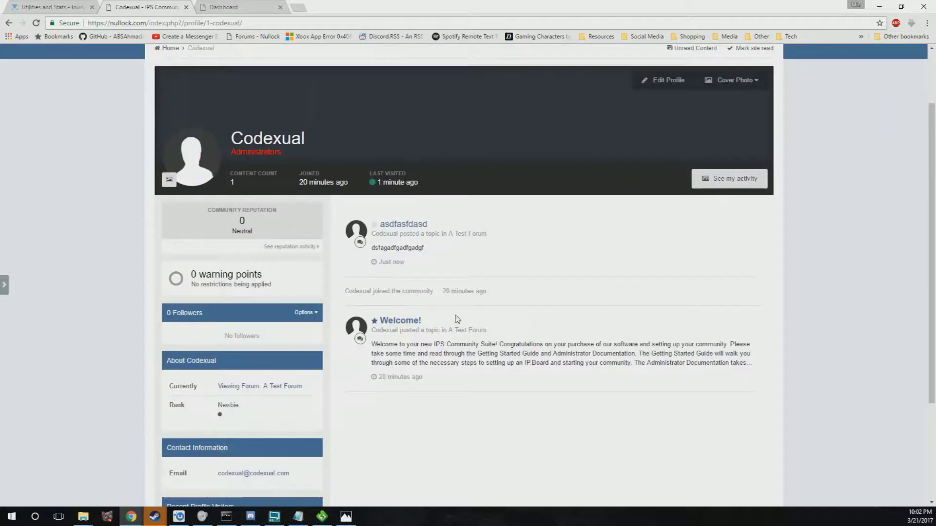
scroll(458, 319, up, 2)
drag(312, 234, 386, 182)
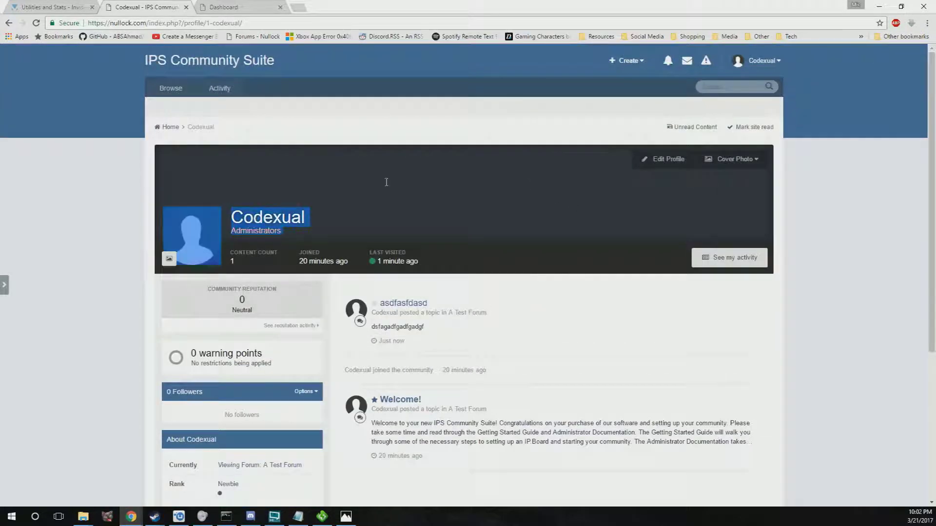
click(434, 189)
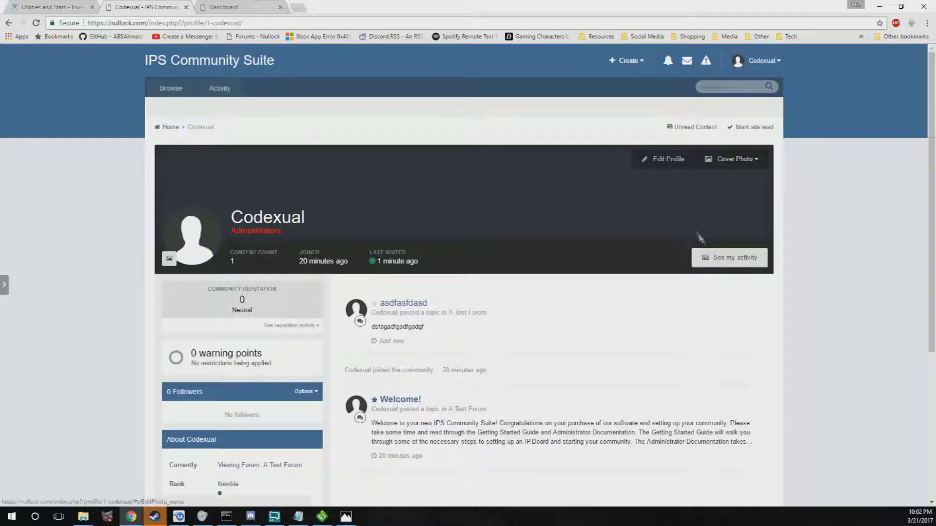
click(716, 258)
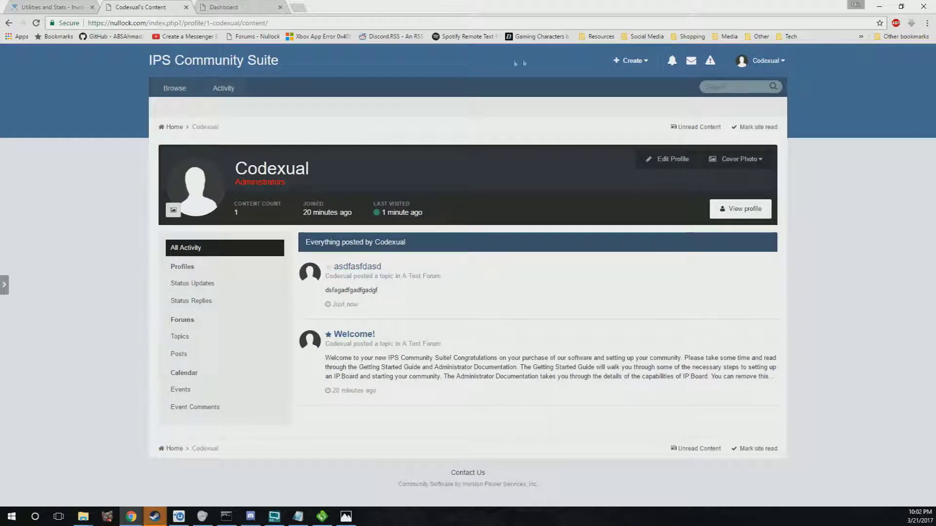
click(631, 61)
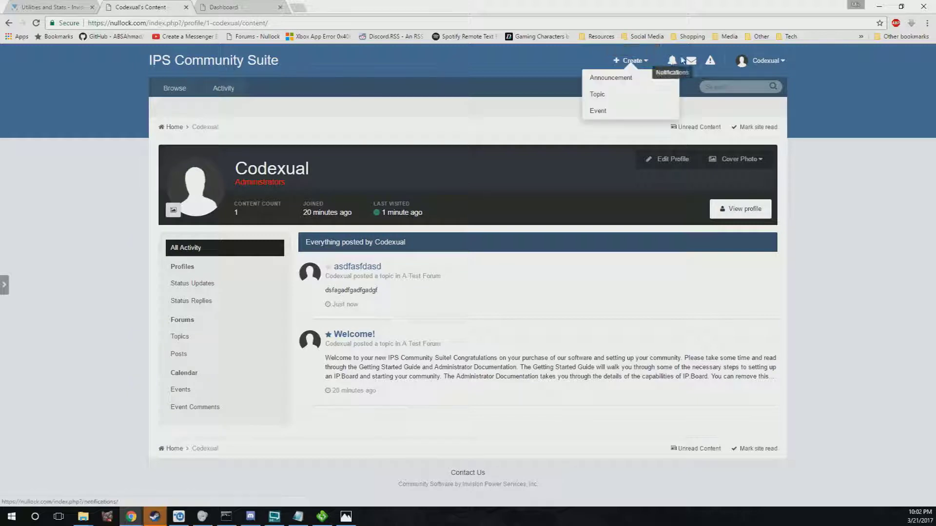
Return to the A Test Forum listing, now showing topics asdfasfdasd and Welcome!
click(782, 62)
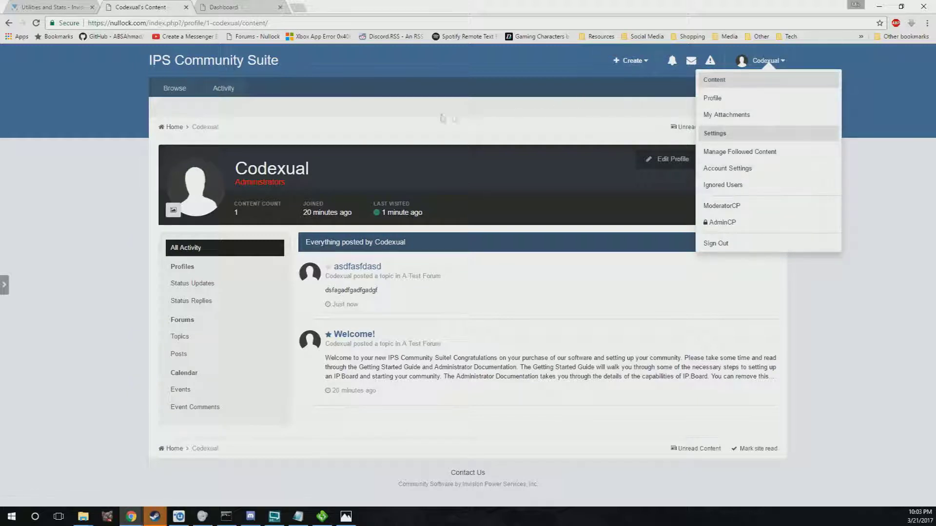
click(179, 61)
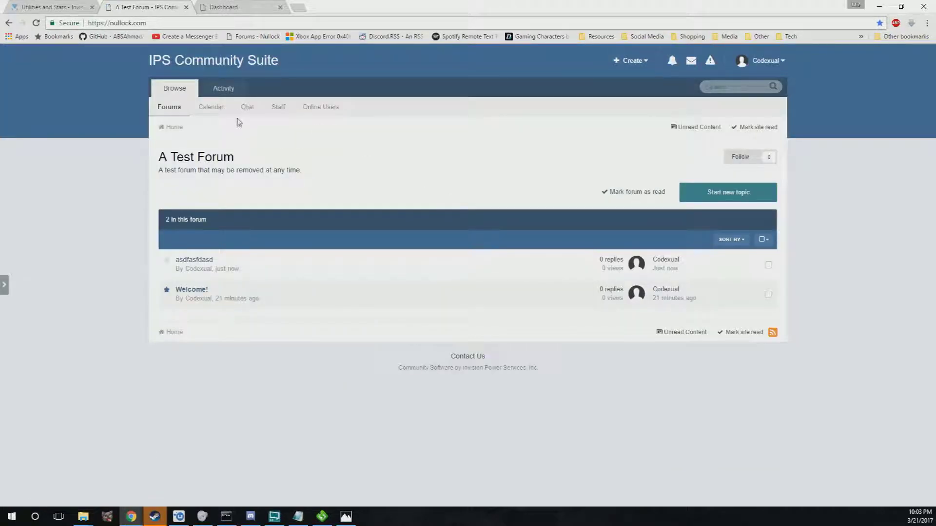
click(222, 113)
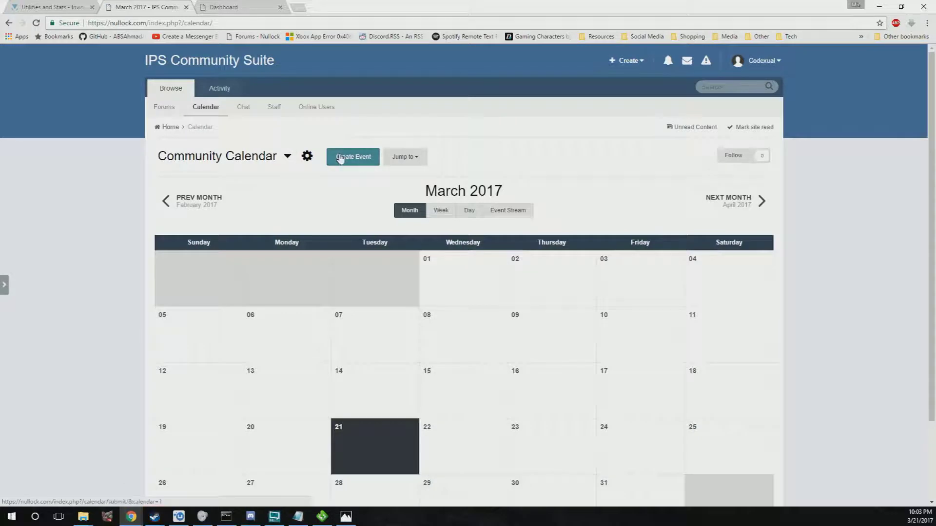
scroll(338, 156, down, 1)
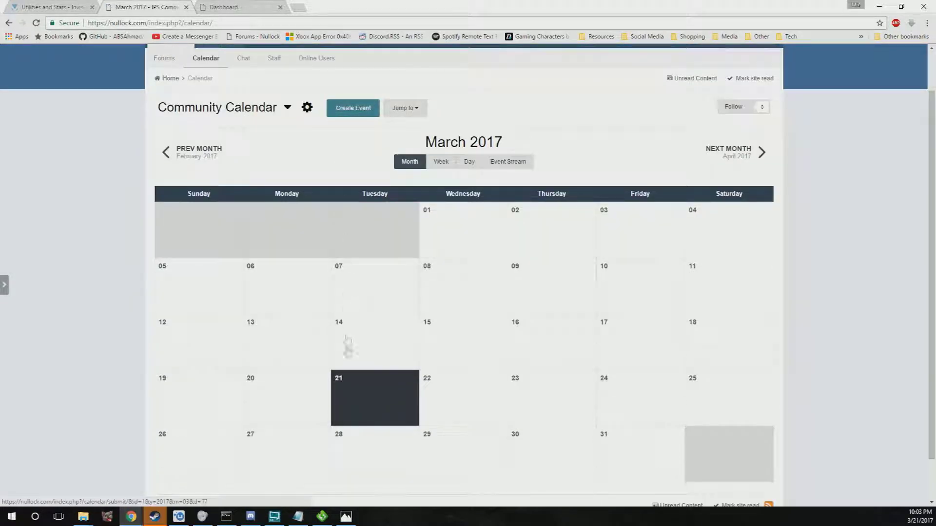
mouse_move(441, 381)
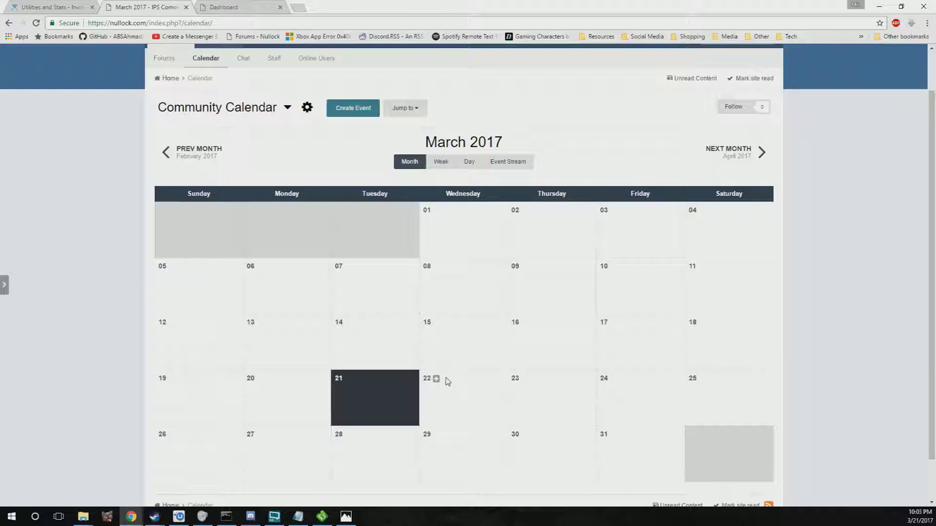
scroll(369, 166, up, 1)
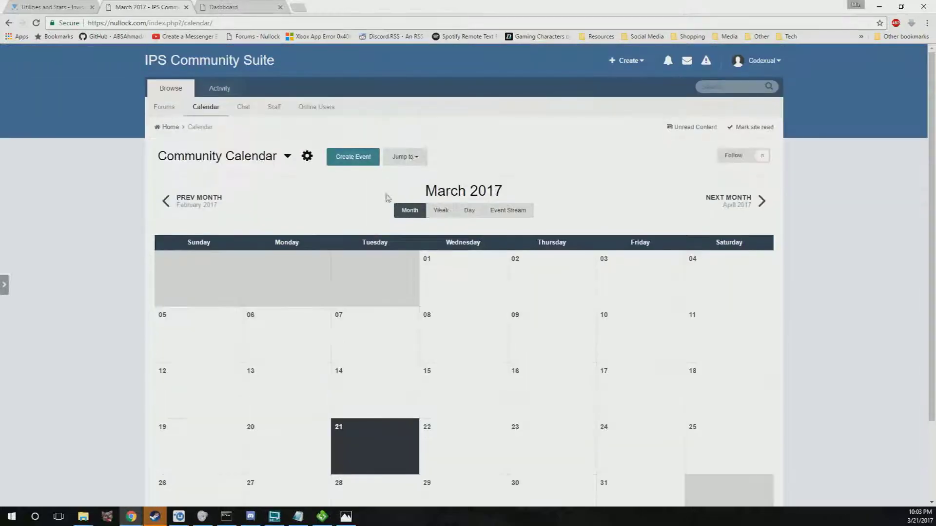
scroll(463, 414, down, 2)
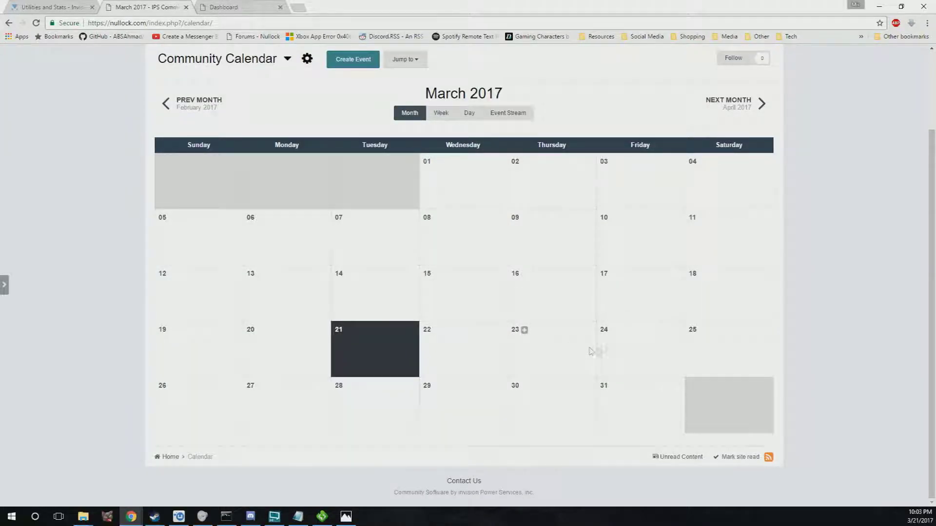
scroll(785, 159, up, 2)
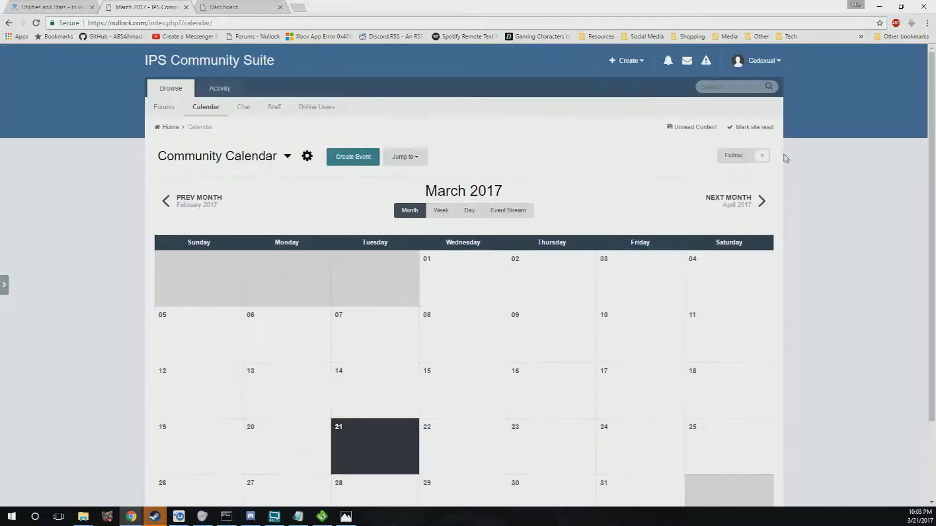
click(778, 63)
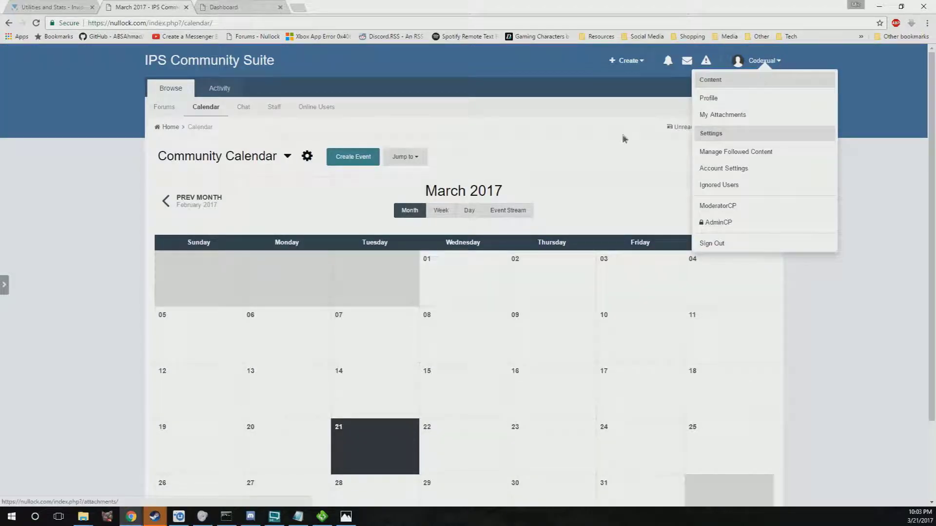
click(213, 71)
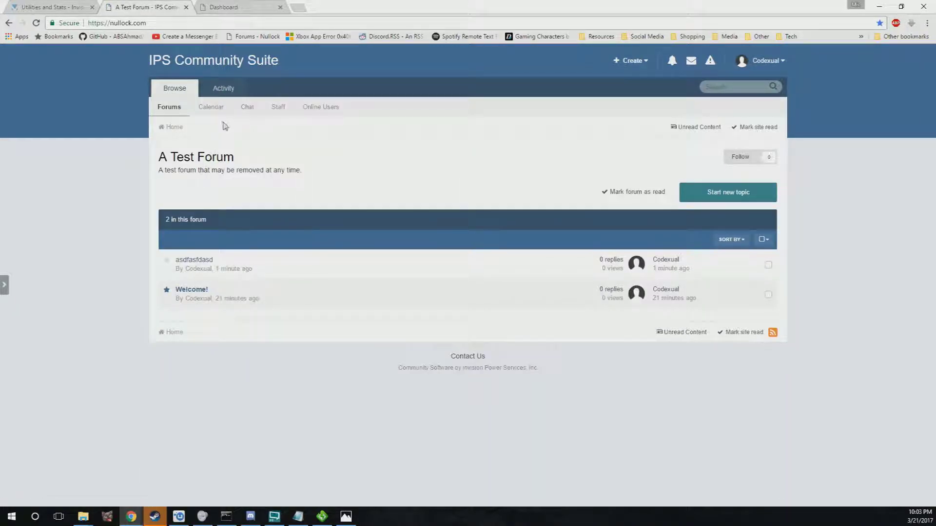
Open the AdminCP dashboard from the account menu on the A Test Forum page
click(263, 6)
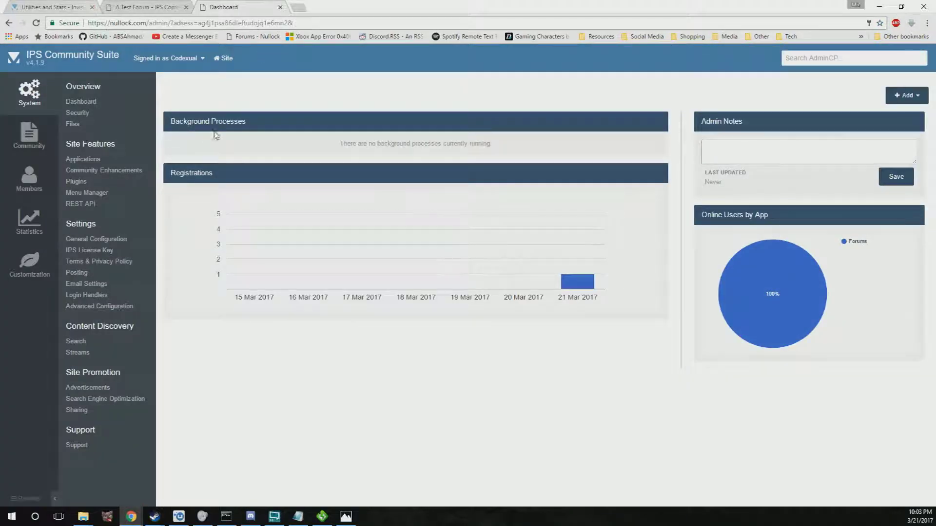
click(141, 7)
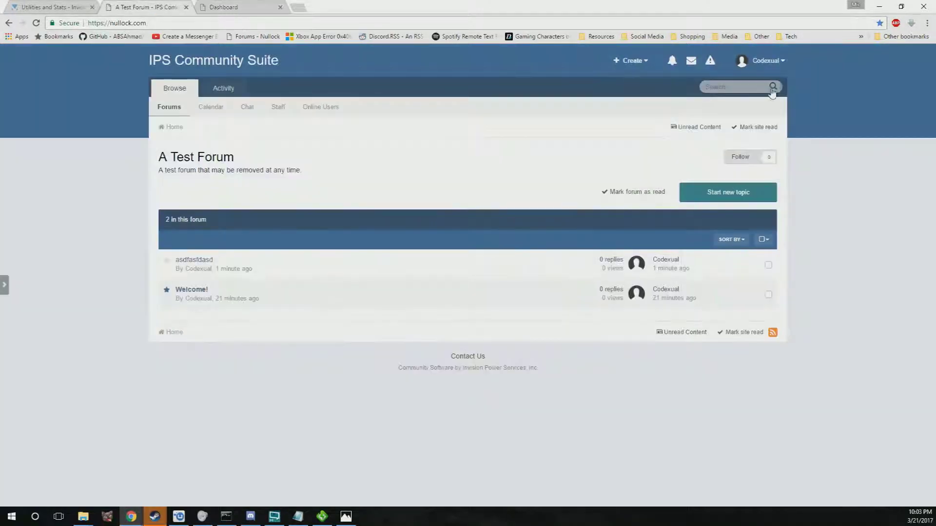
click(784, 65)
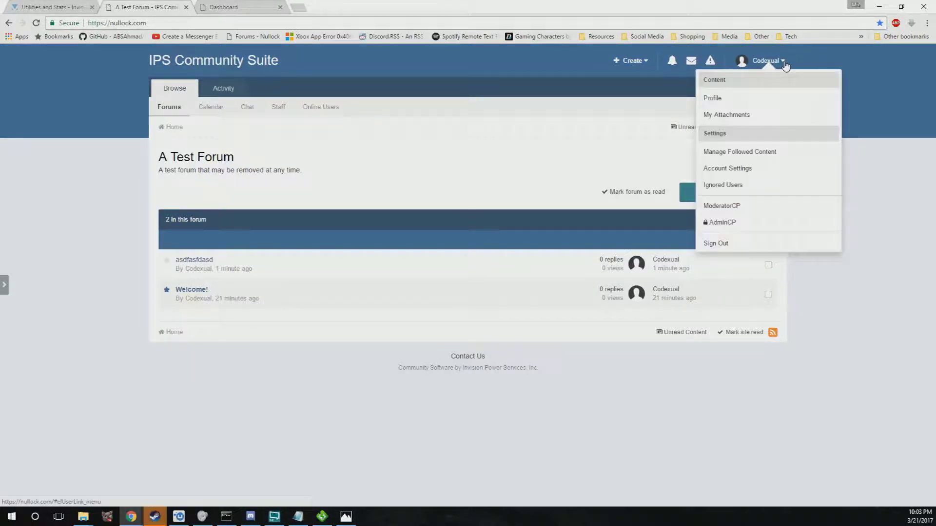
click(732, 225)
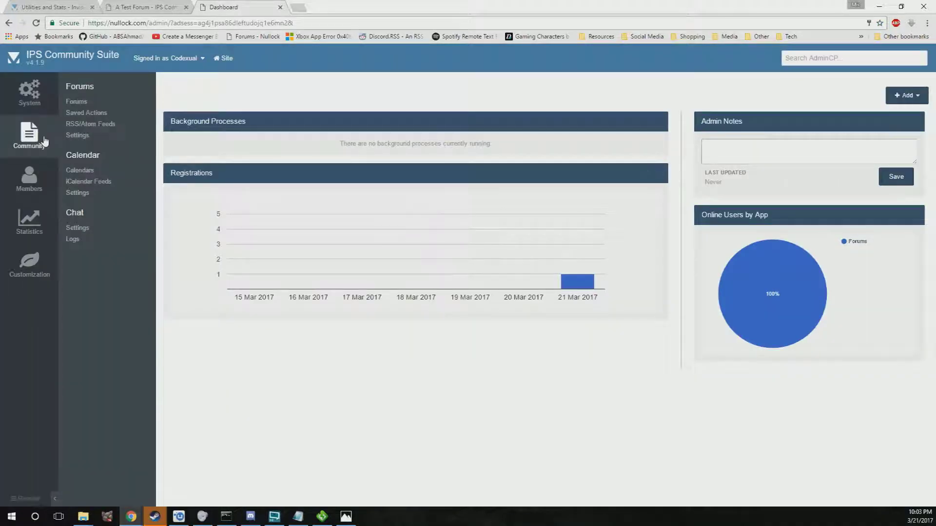
mouse_move(29, 178)
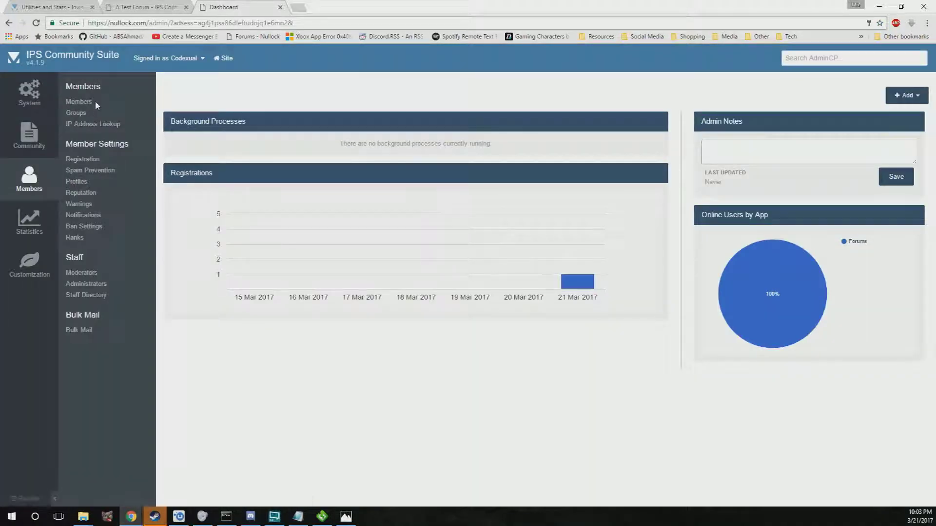
View the AdminCP Members list, which holds only the administrator account
click(91, 104)
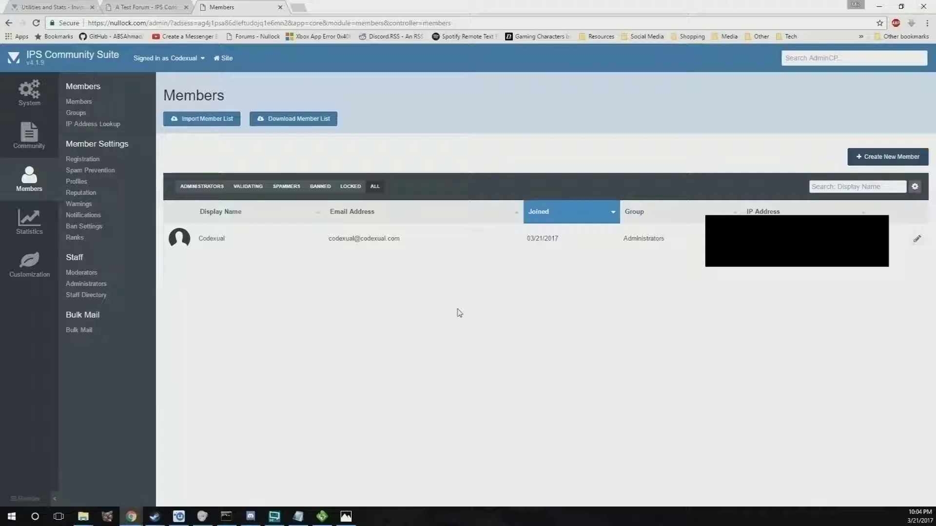
drag(440, 254, 509, 238)
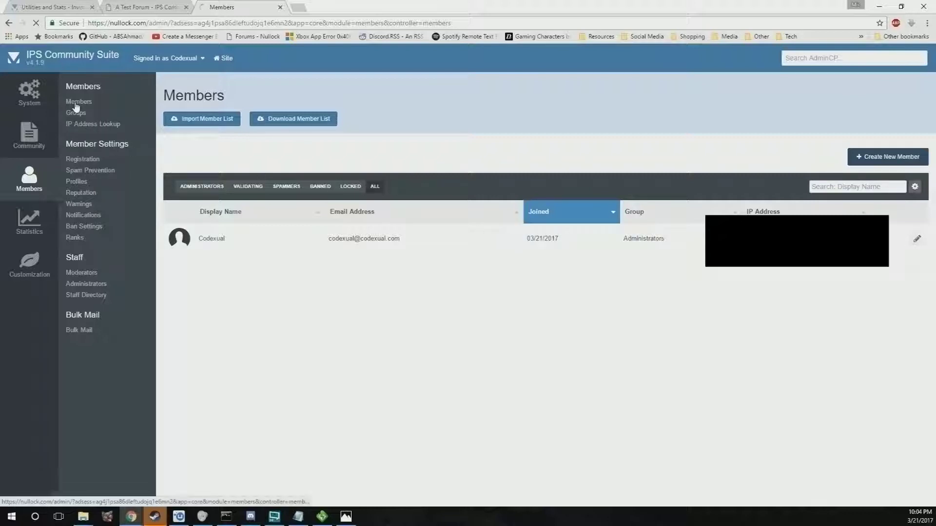
click(30, 142)
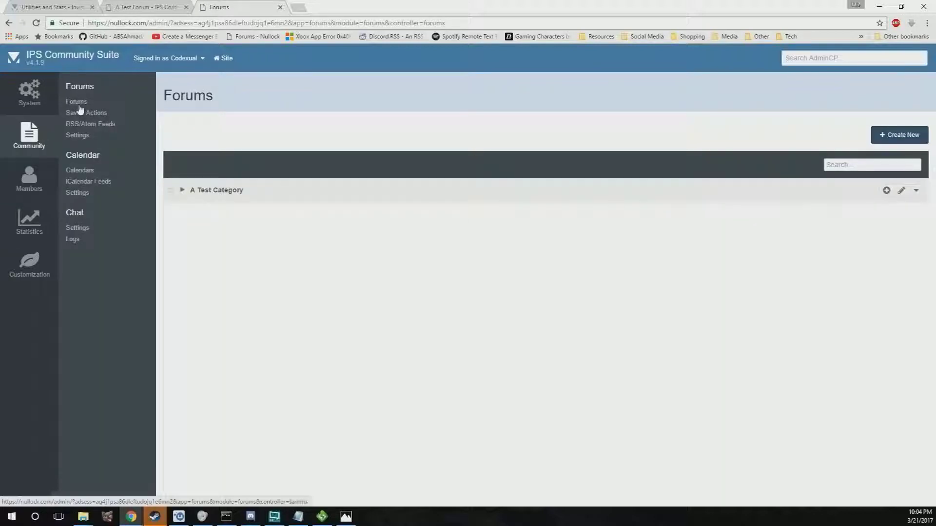
Create a new Category-type forum named 'Home' with no parent and save it
click(908, 137)
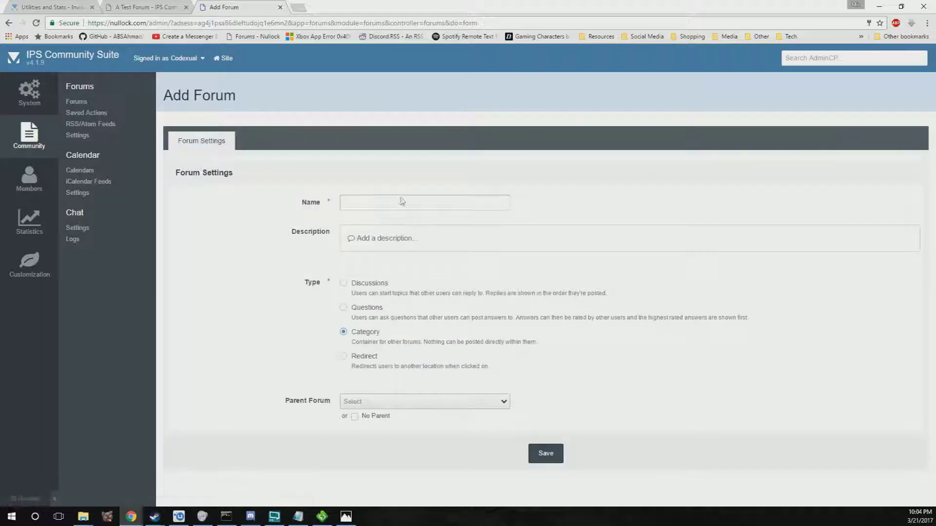
click(368, 208)
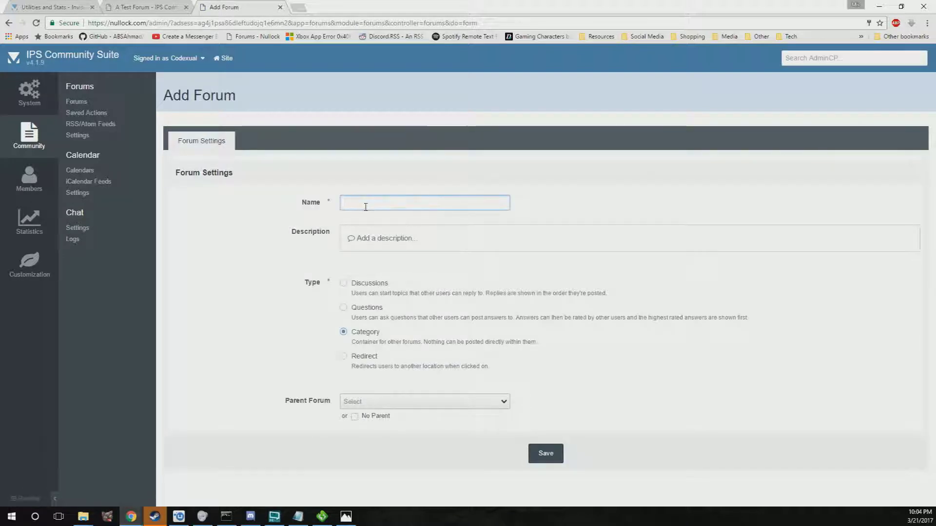
text(Home)
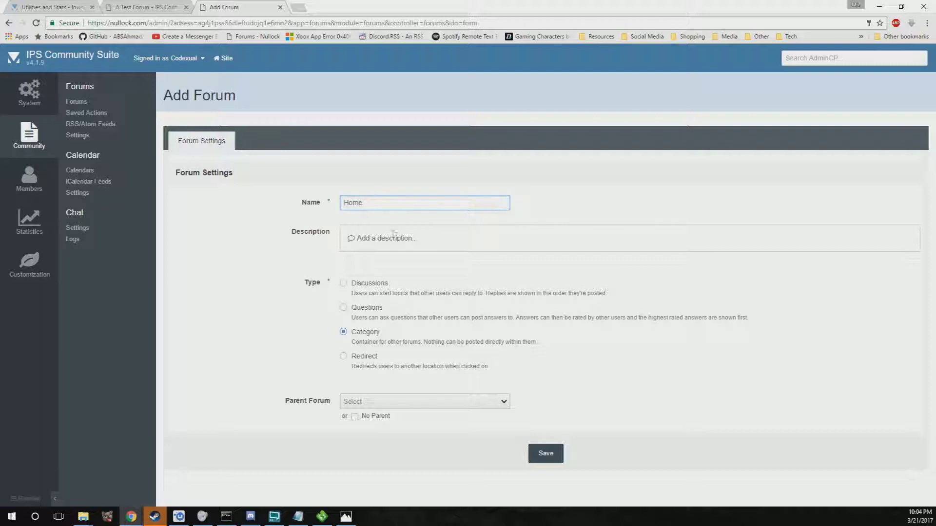
click(394, 233)
scroll(326, 337, down, 2)
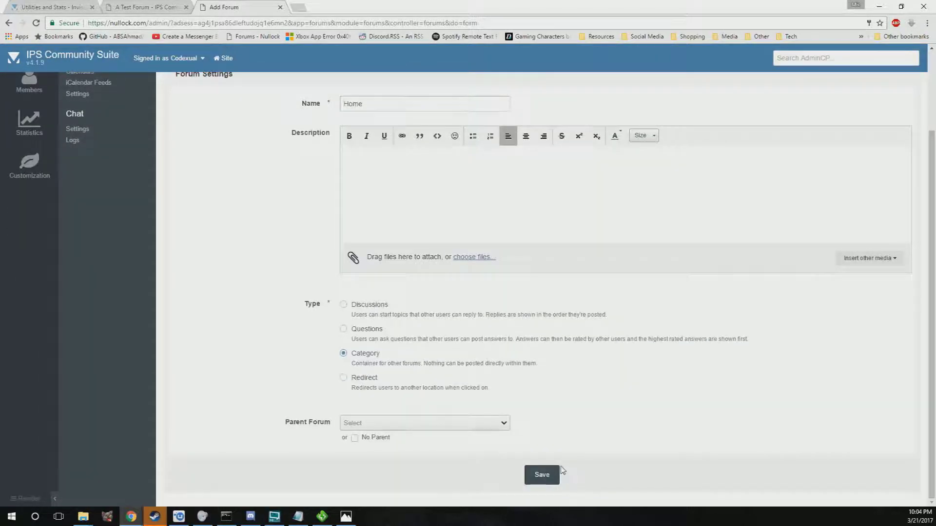
click(559, 471)
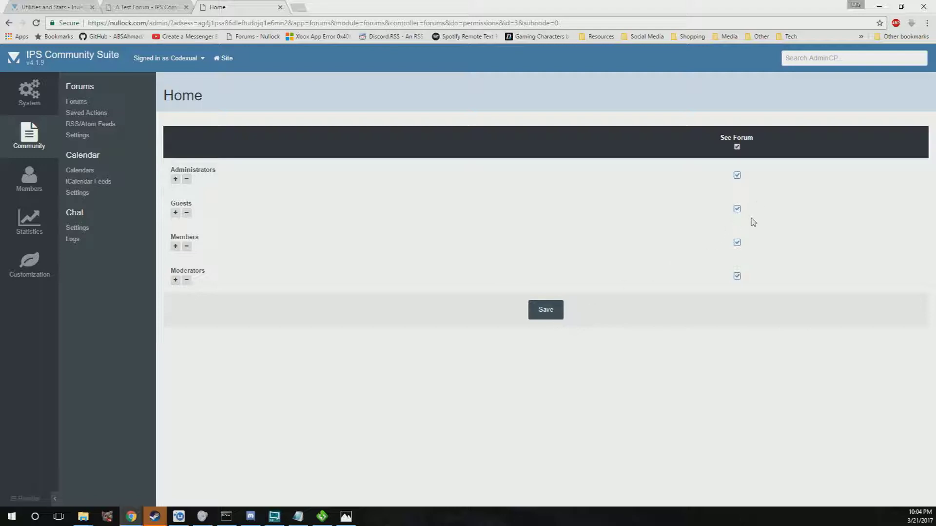
Save Home's permissions with See Forum enabled for all four groups
click(549, 312)
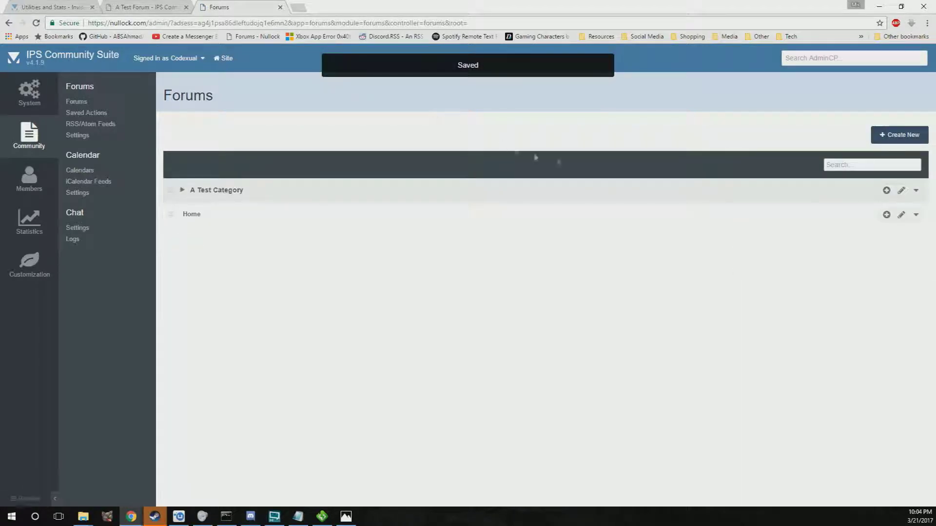
click(886, 215)
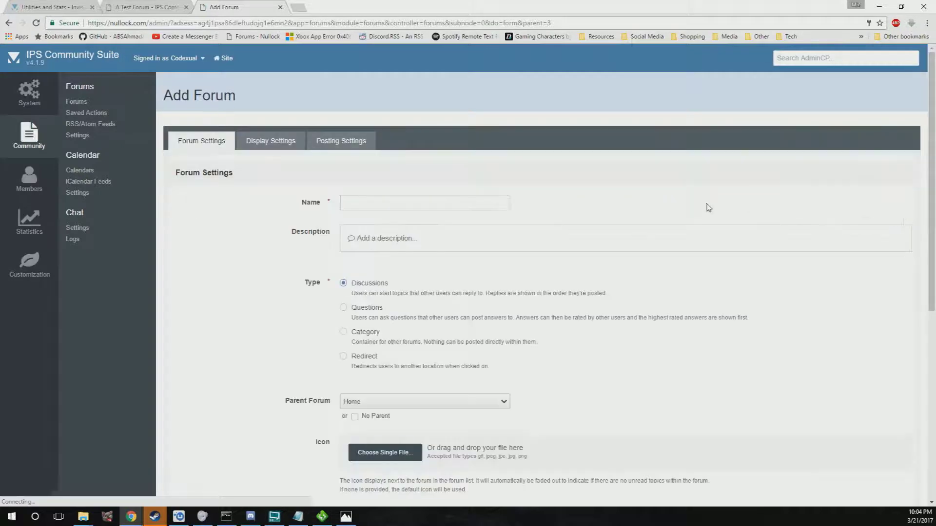
Name the new Discussions forum 'Introduction' and keep Home as its parent
click(377, 205)
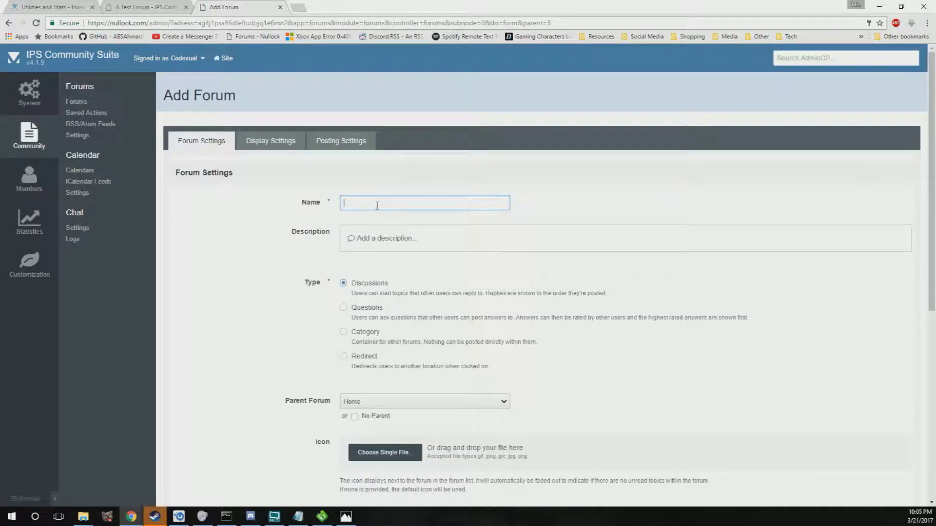
text(Thtroduction)
scroll(378, 288, down, 1)
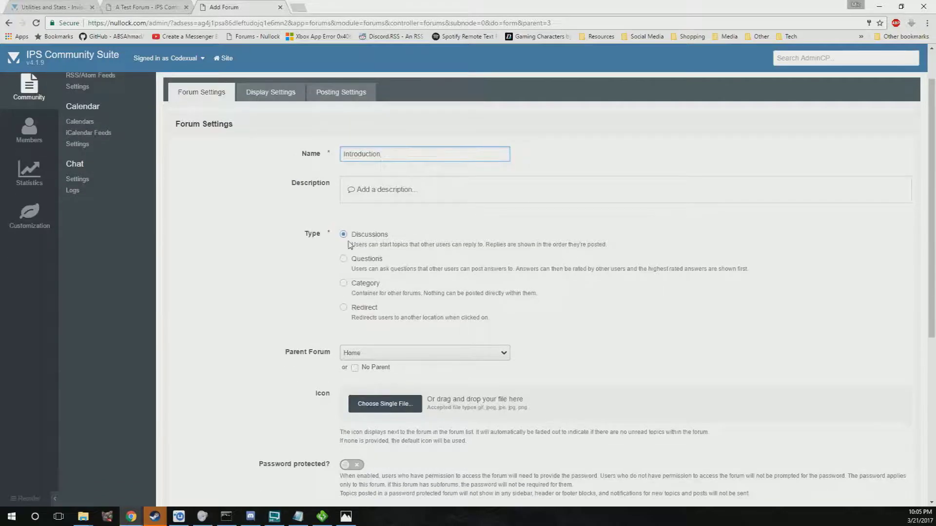
double_click(384, 235)
click(389, 236)
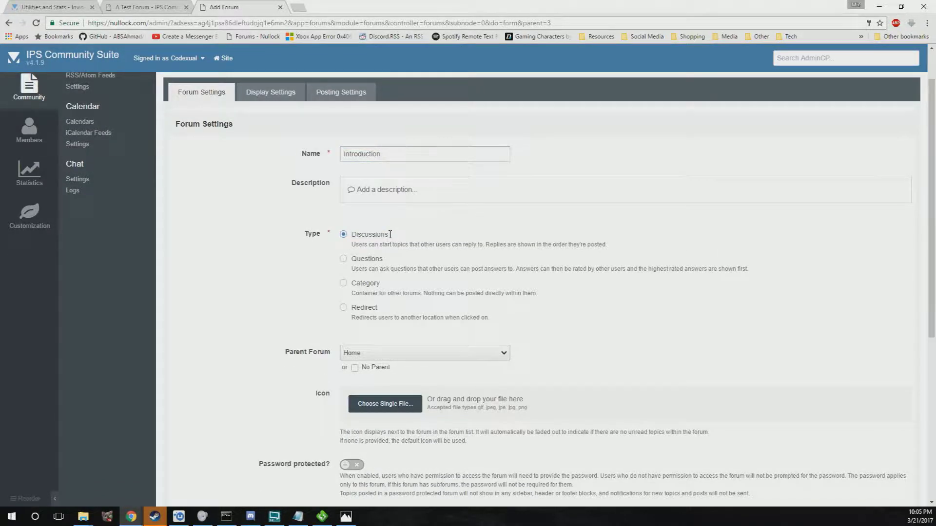
scroll(254, 248, down, 3)
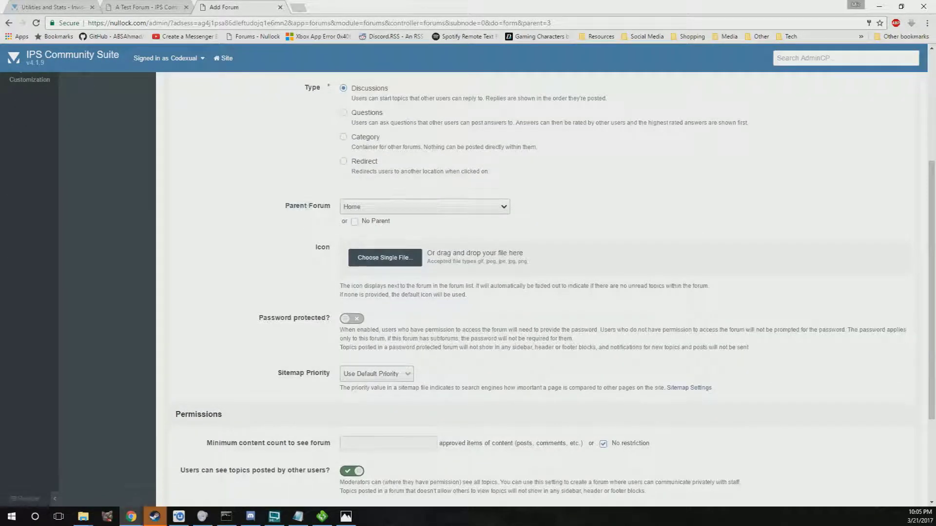
drag(282, 207, 331, 206)
click(377, 208)
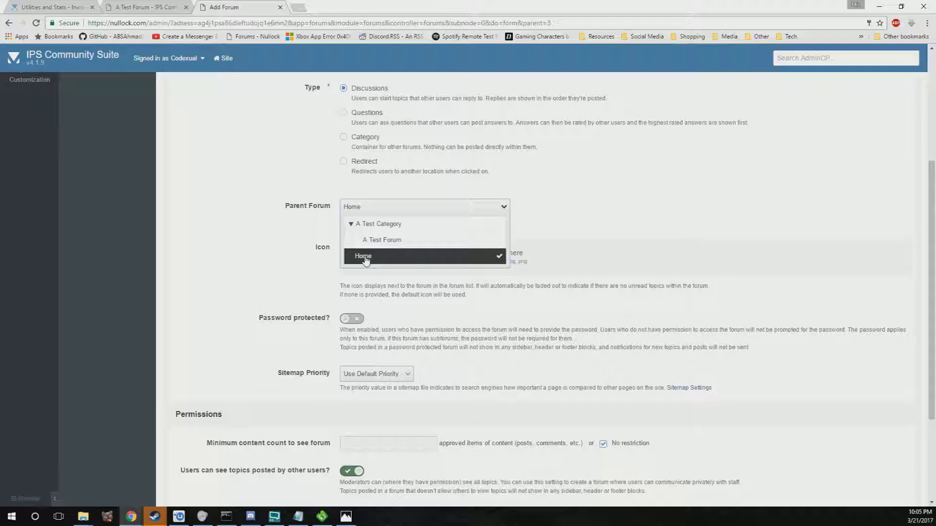
click(258, 250)
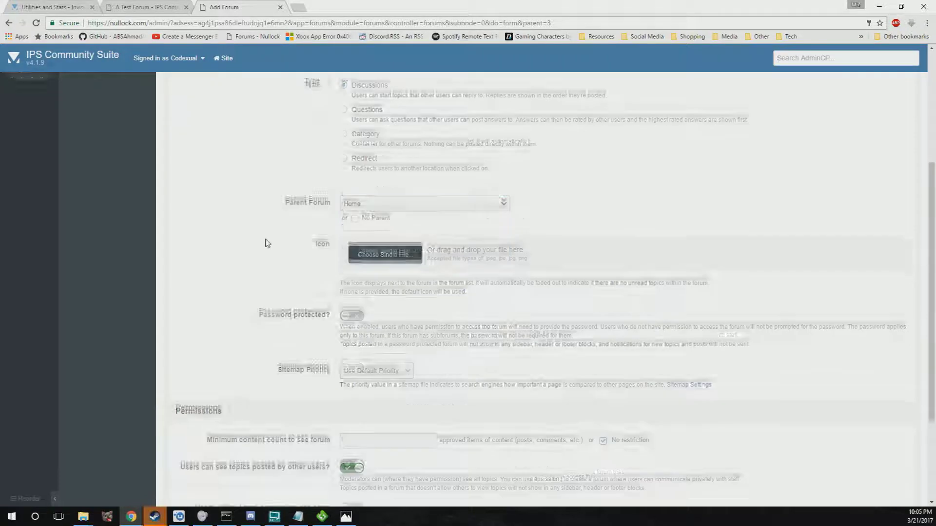
scroll(267, 243, down, 3)
Try password protection on the forum, entering a password and then clearing it
click(347, 178)
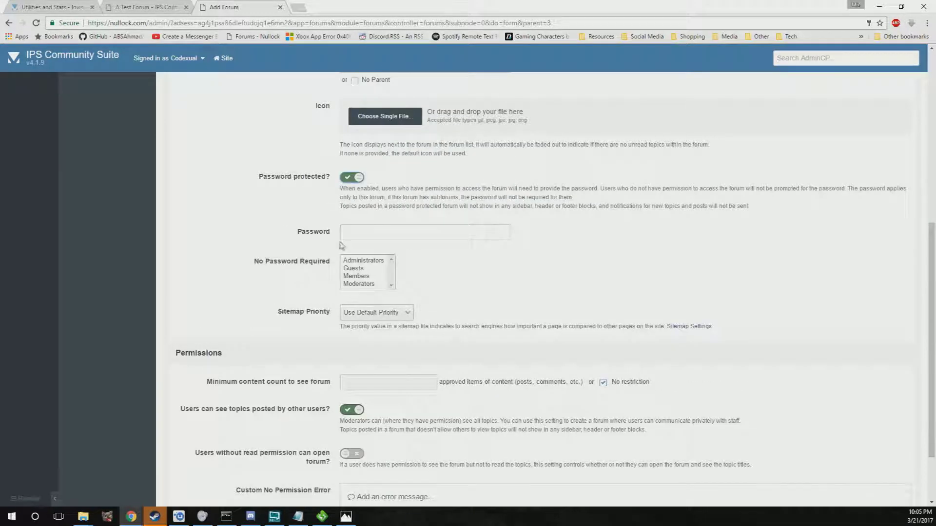
click(355, 235)
text(•••••)
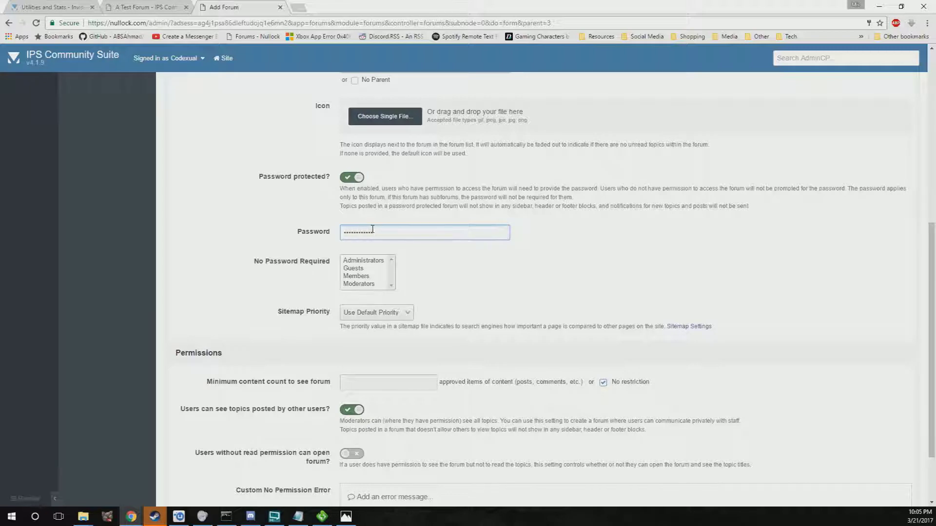
key(ctrl+a)
key(BackSpace)
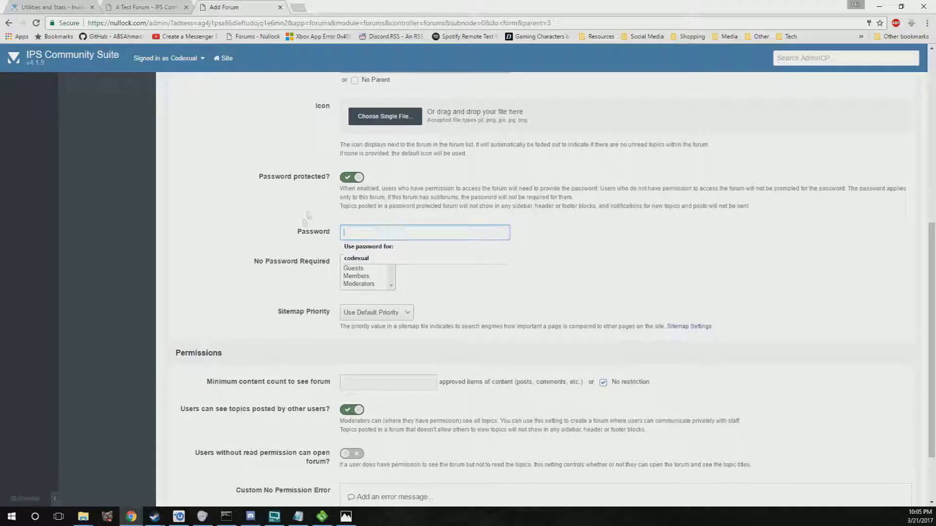
click(355, 177)
click(354, 176)
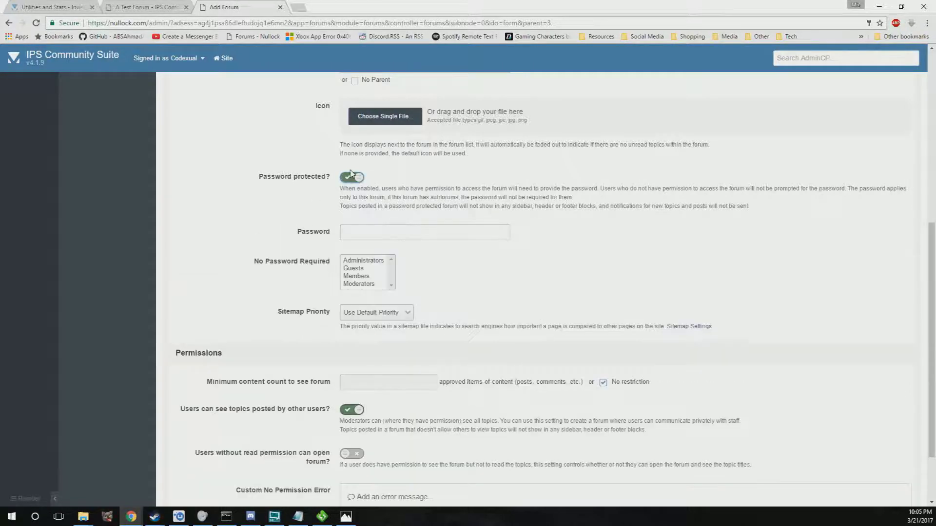
Turn password protection off and save the Introduction forum
scroll(373, 279, down, 1)
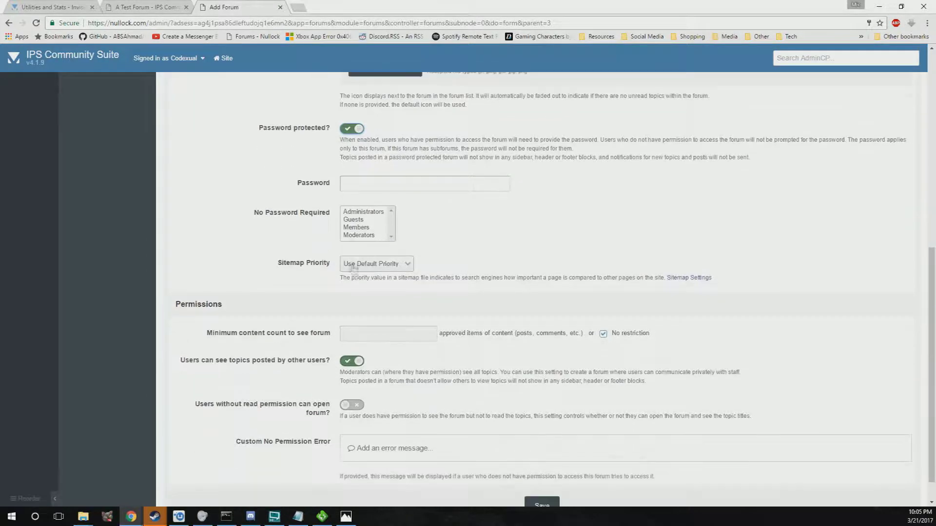
drag(353, 219, 352, 231)
click(352, 235)
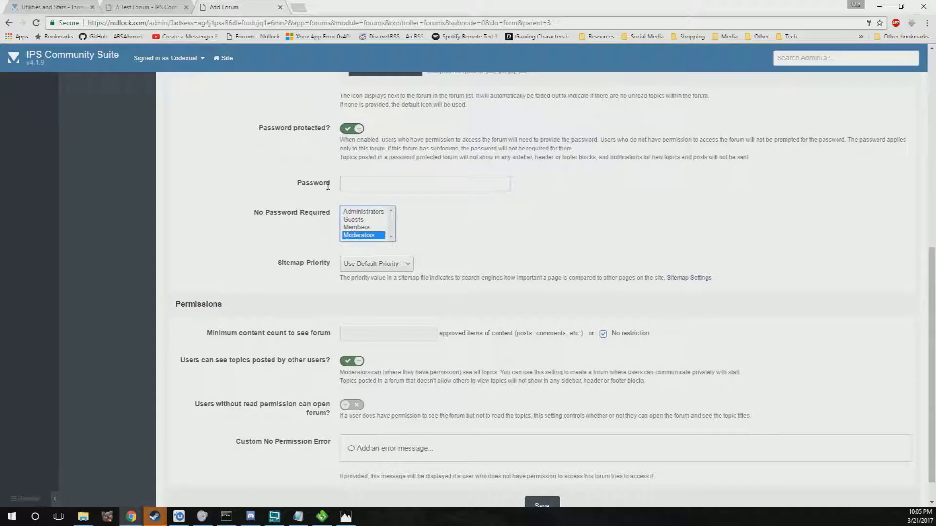
click(316, 159)
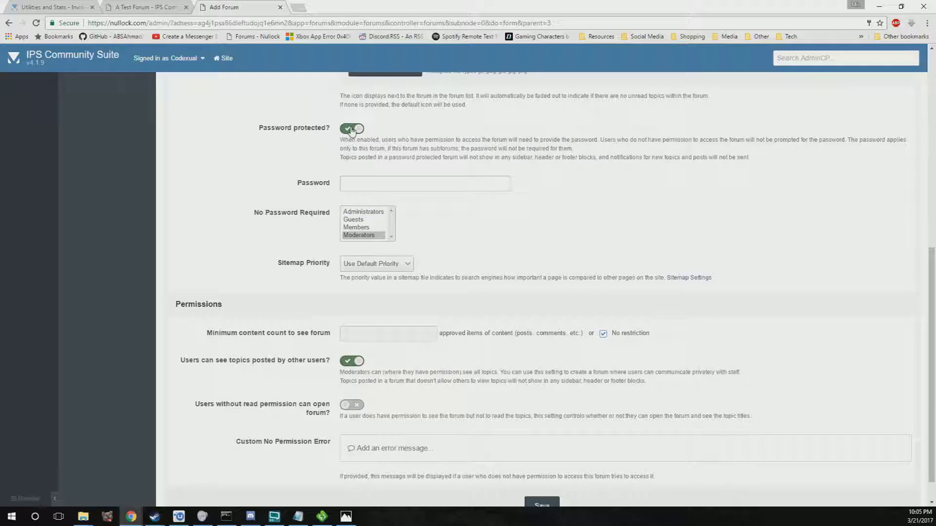
click(351, 131)
drag(276, 218, 342, 188)
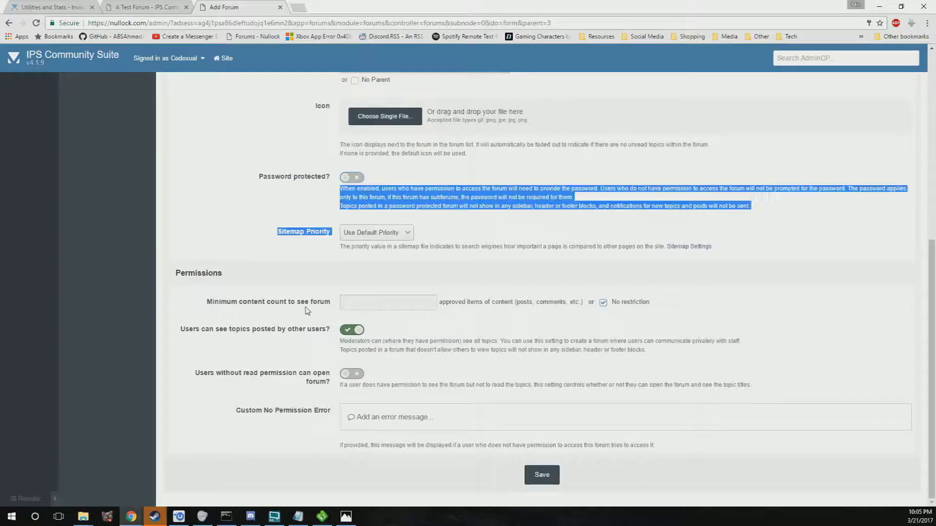
drag(399, 349, 556, 343)
click(555, 343)
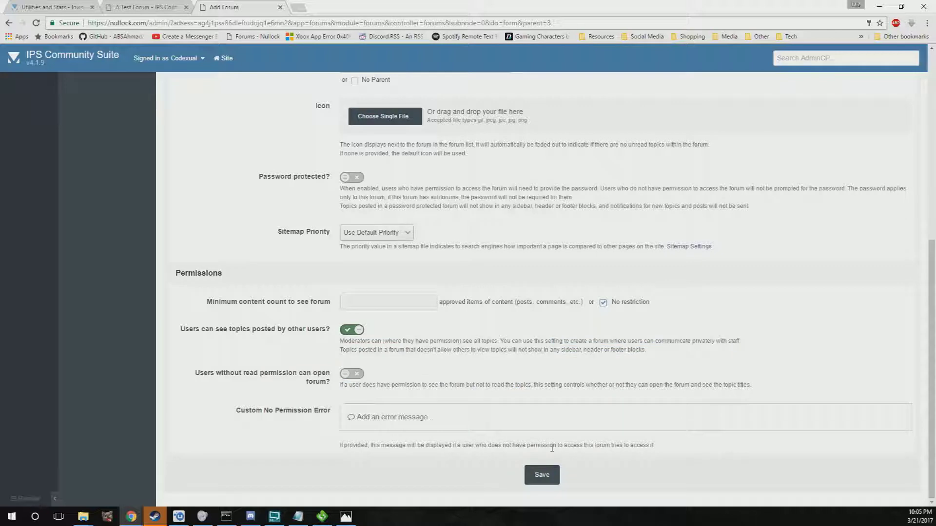
click(553, 479)
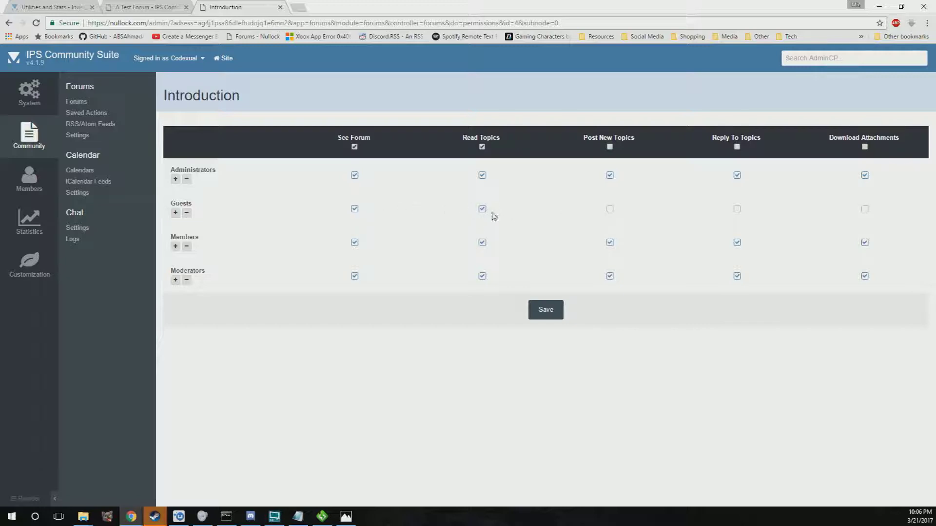
Save Introduction's permissions, giving guests only See Forum and Read Topics
click(539, 316)
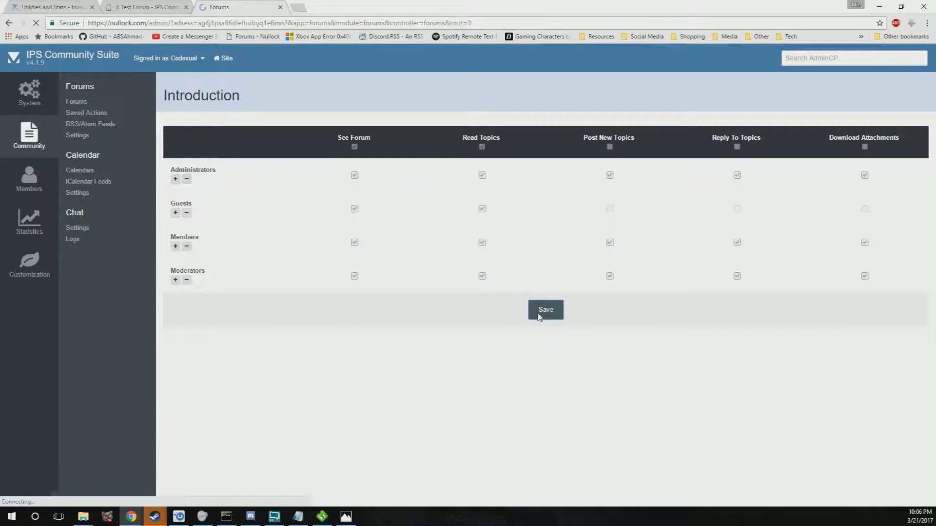
Check the public forum index, which now lists Introduction under Home
click(114, 6)
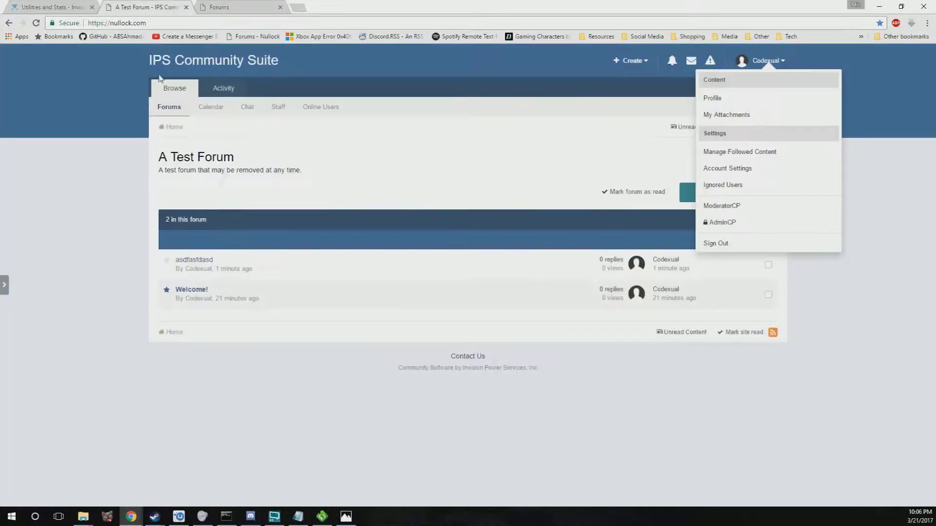
click(179, 67)
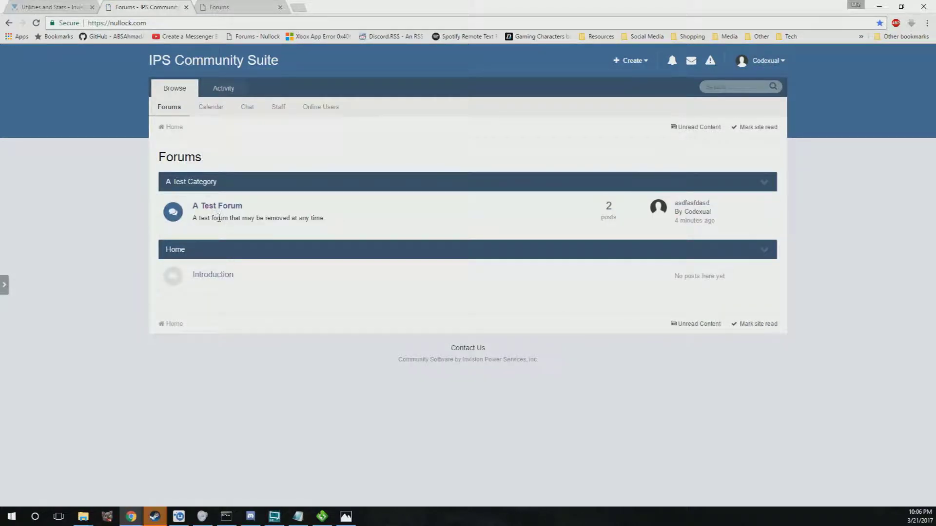
drag(241, 208, 192, 207)
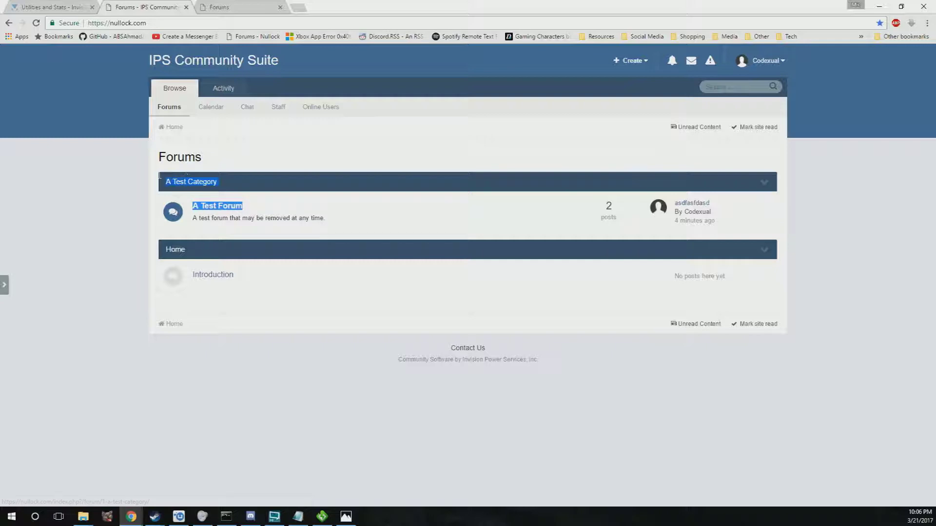
click(263, 287)
drag(263, 287, 167, 259)
click(167, 258)
Start a new forum from the admin Forums list, trying the discussion, question and redirect types
click(220, 6)
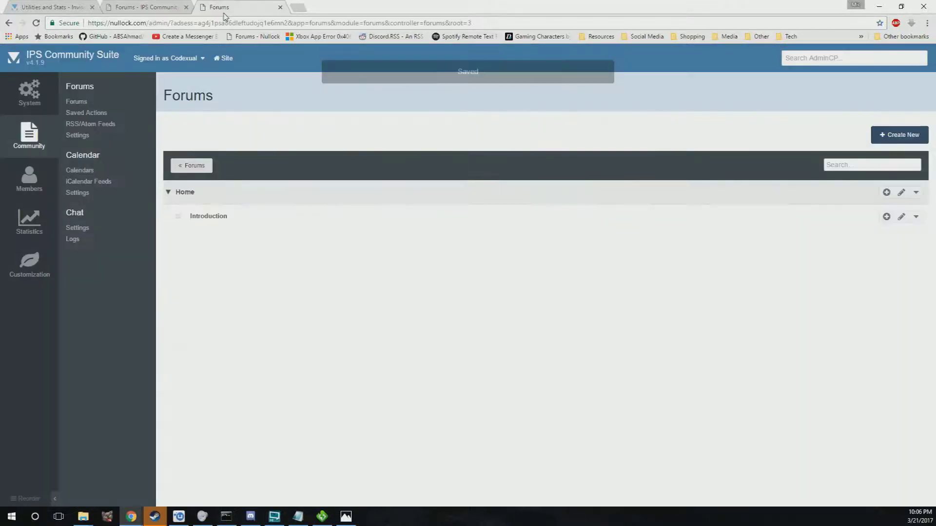
click(889, 142)
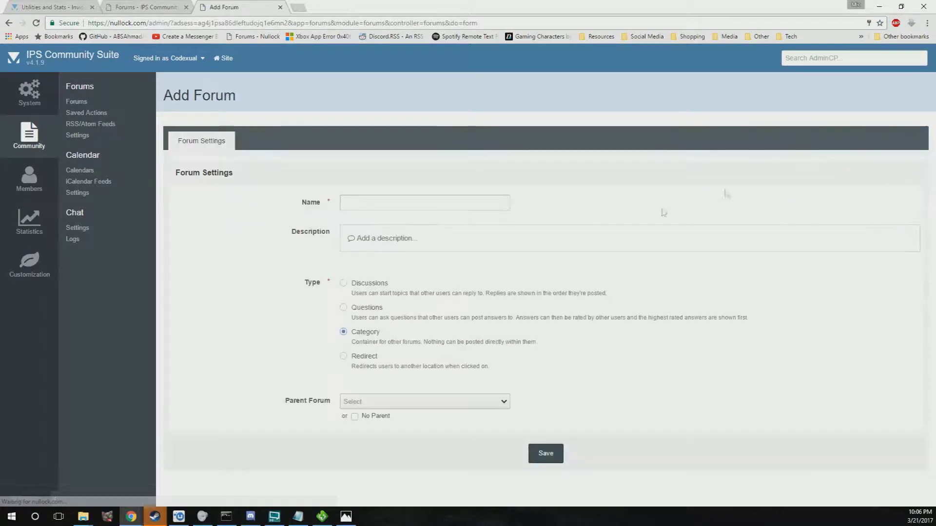
click(412, 208)
click(413, 208)
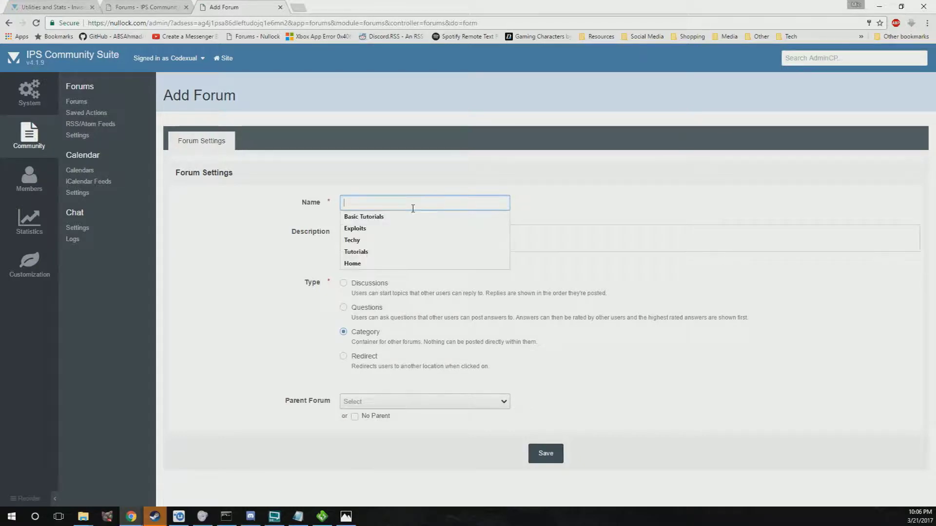
click(271, 312)
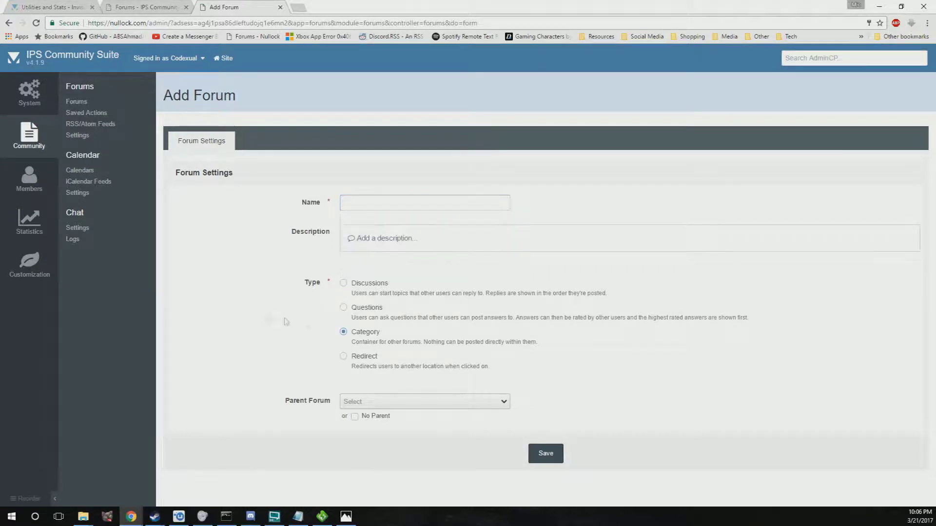
click(343, 284)
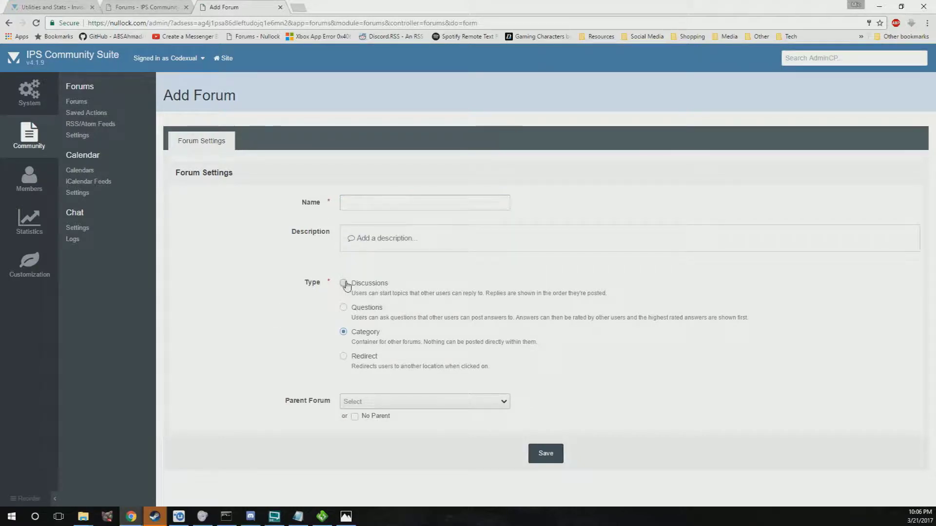
click(344, 308)
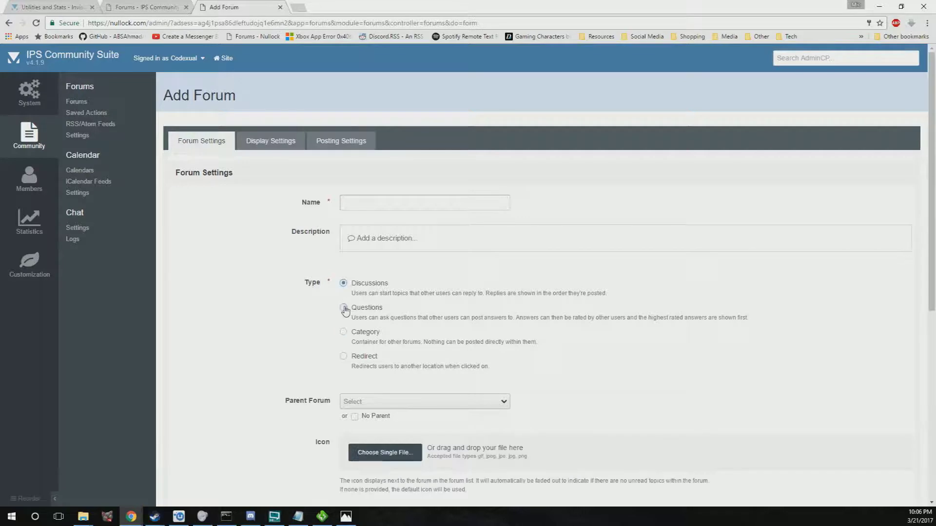
click(344, 357)
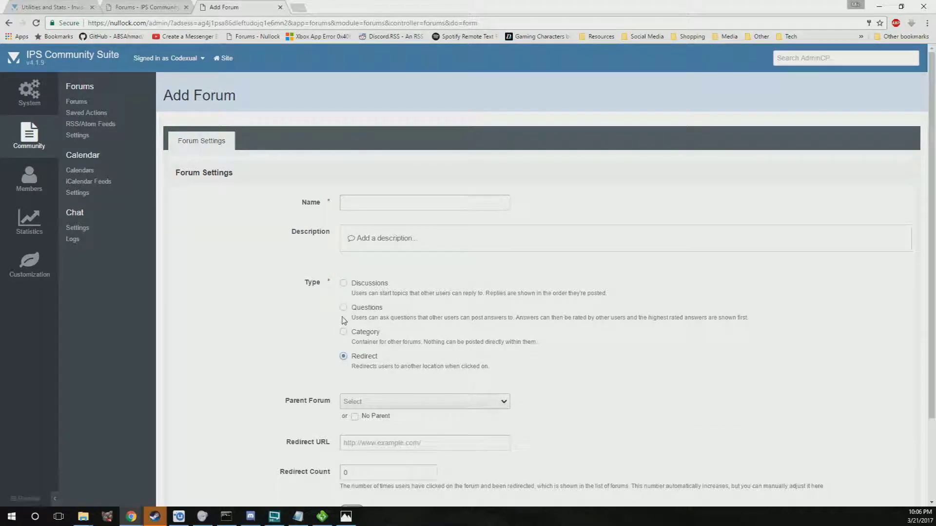
Clear the junk redirect address, name the forum 'Announcements' and make it a category
click(381, 440)
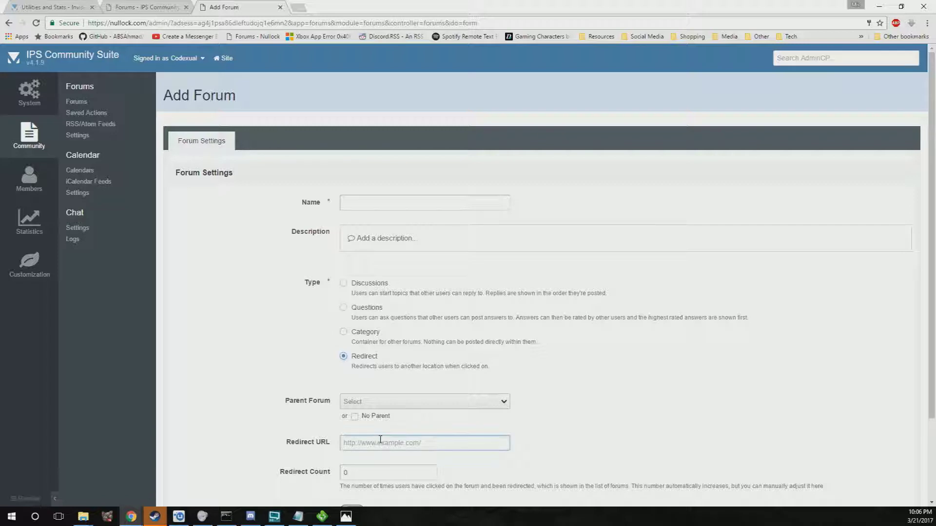
text(SDFGSDGF)
key(ctrl+a)
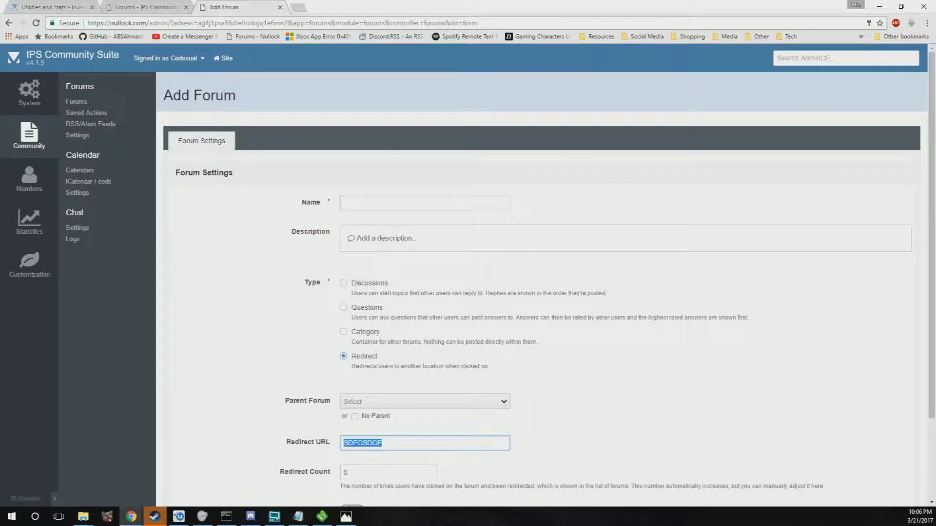
key(BackSpace)
click(378, 200)
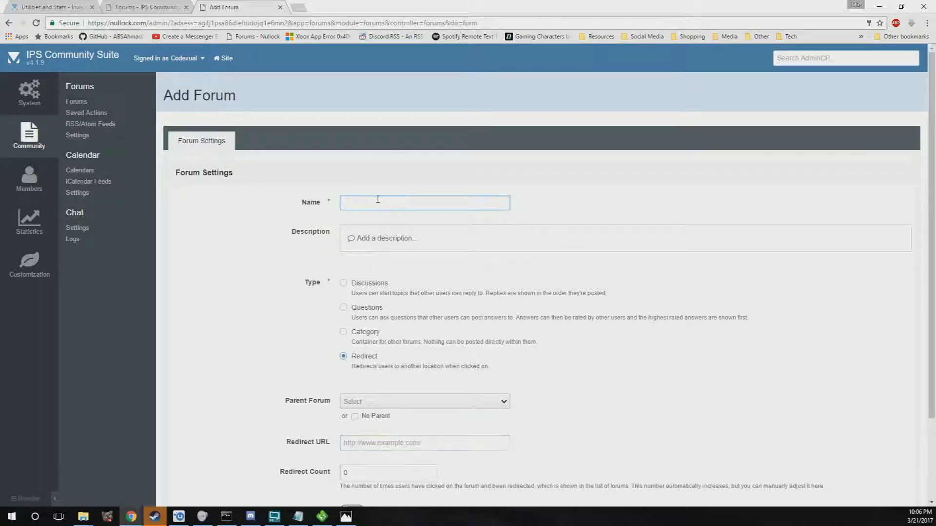
key(BackSpace)
key(BackSpace)
key(BackSpace)
text(Announcements)
click(343, 283)
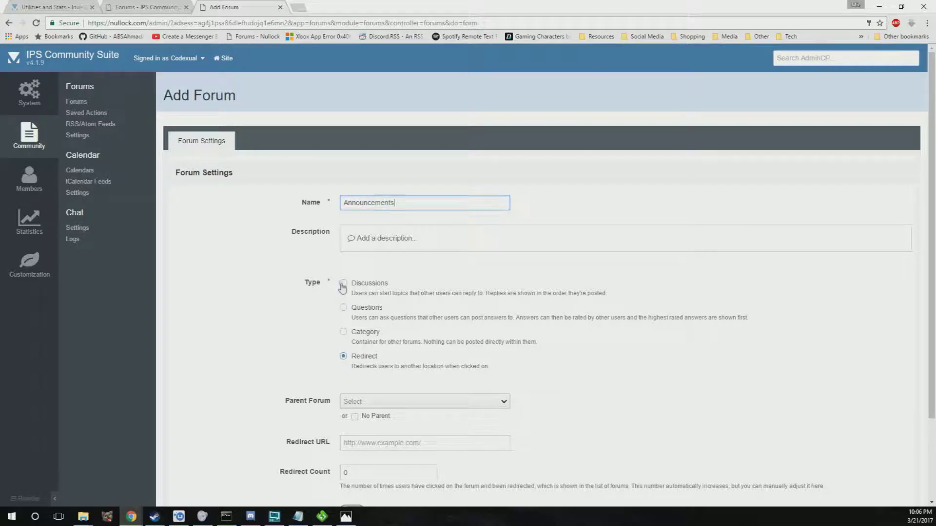
click(343, 332)
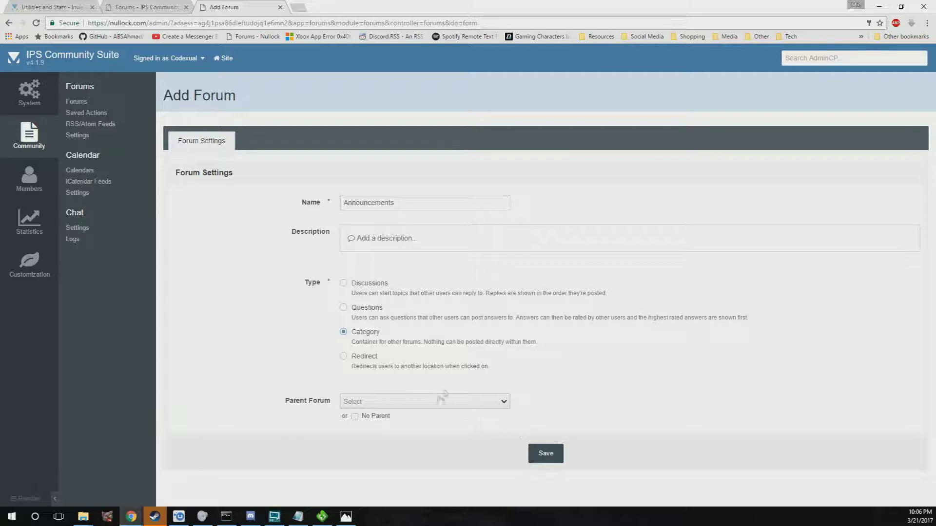
Save Announcements as a top-level category with its permissions, then begin a child forum under it
click(470, 409)
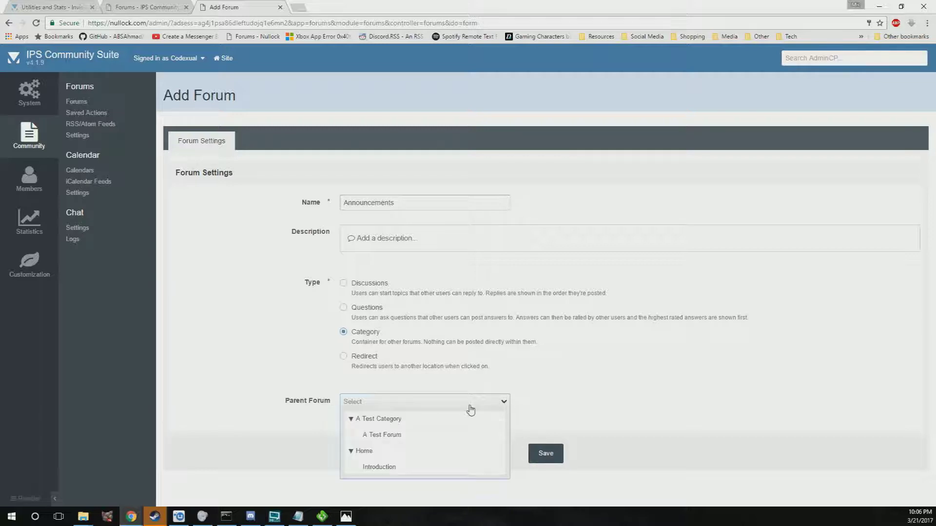
click(634, 373)
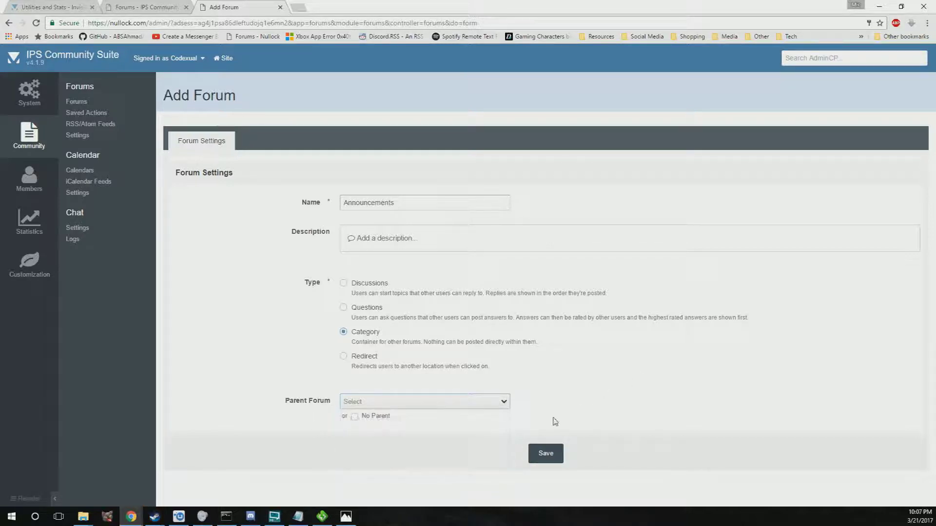
click(541, 458)
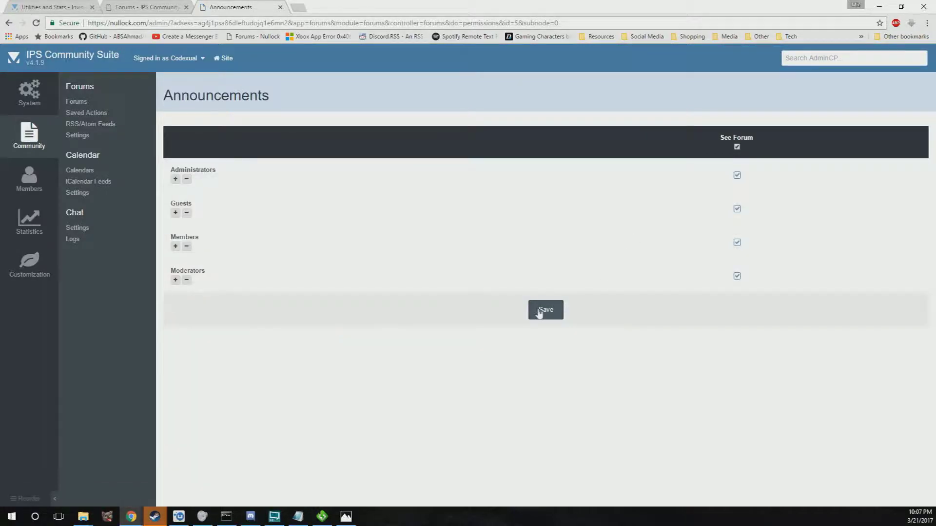
click(544, 311)
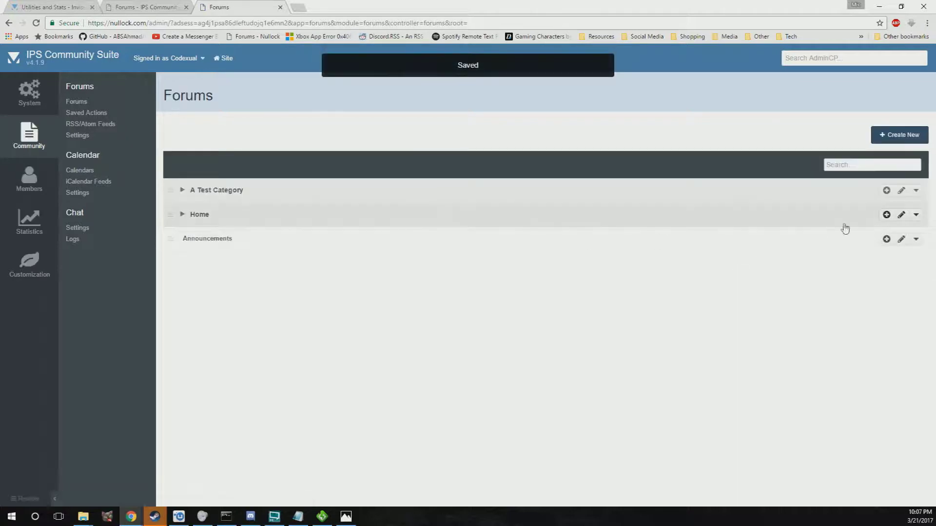
click(886, 239)
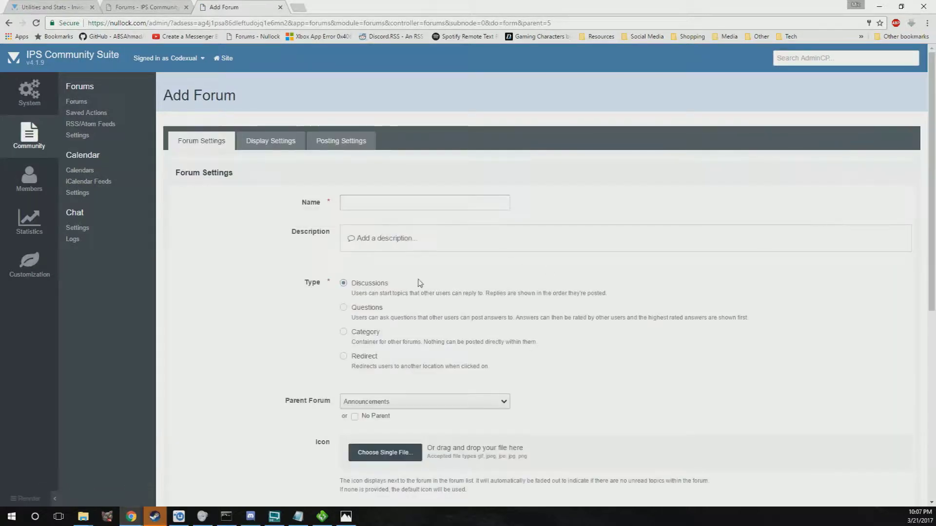
click(401, 200)
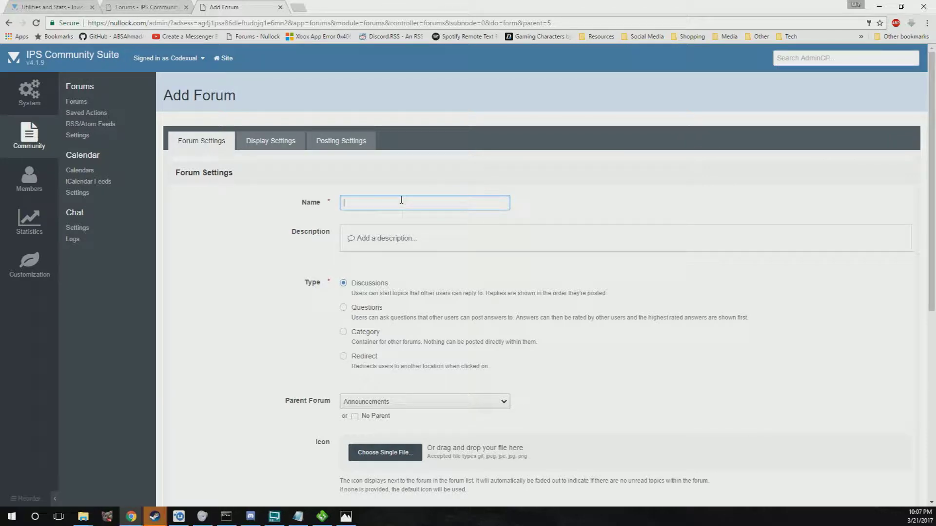
Name the child forum 'Official Topics' and save it
text(Off)
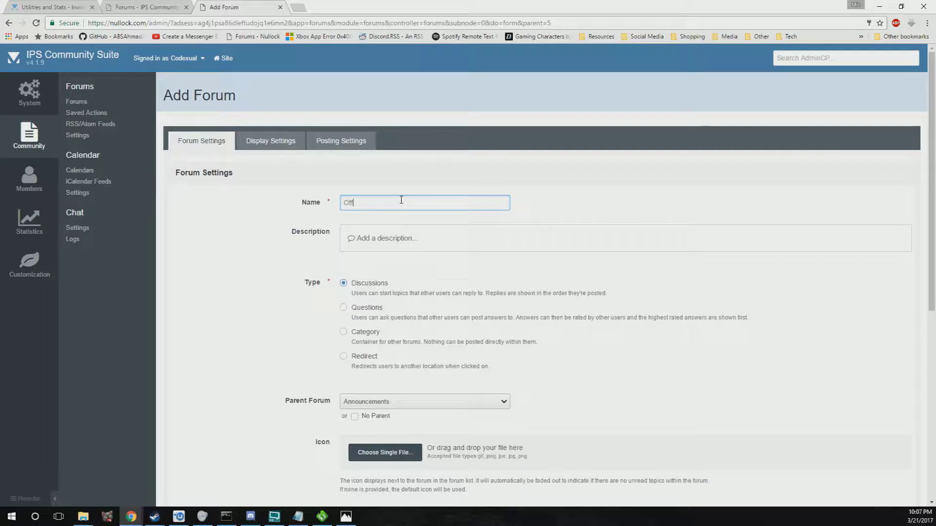
text(icial Topics)
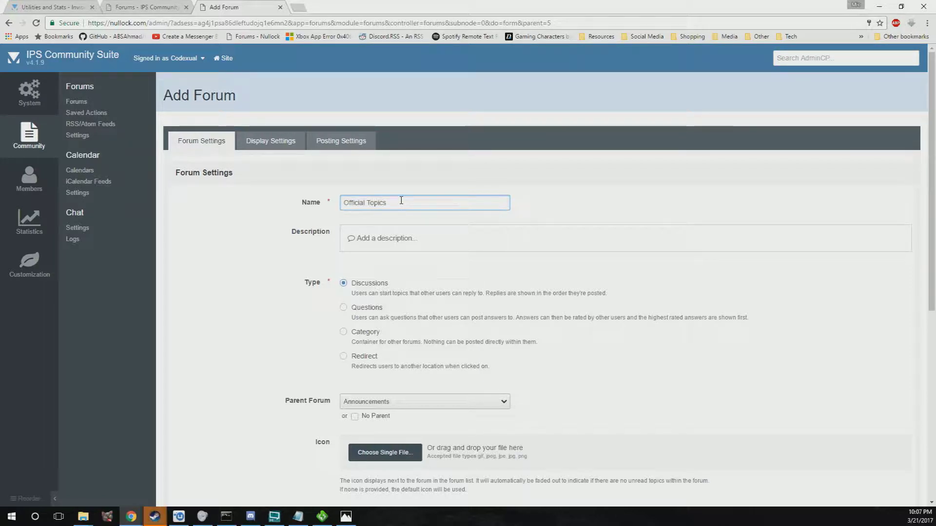
scroll(304, 290, down, 1)
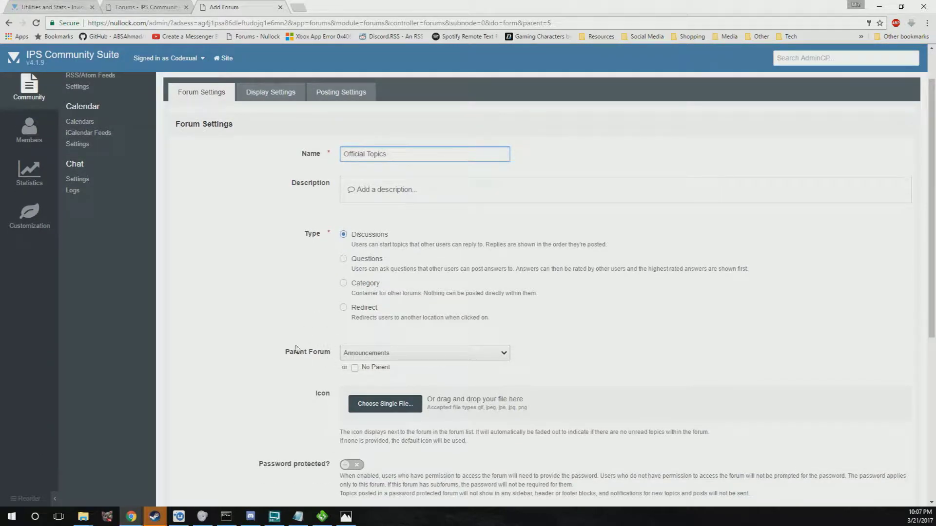
scroll(298, 351, down, 6)
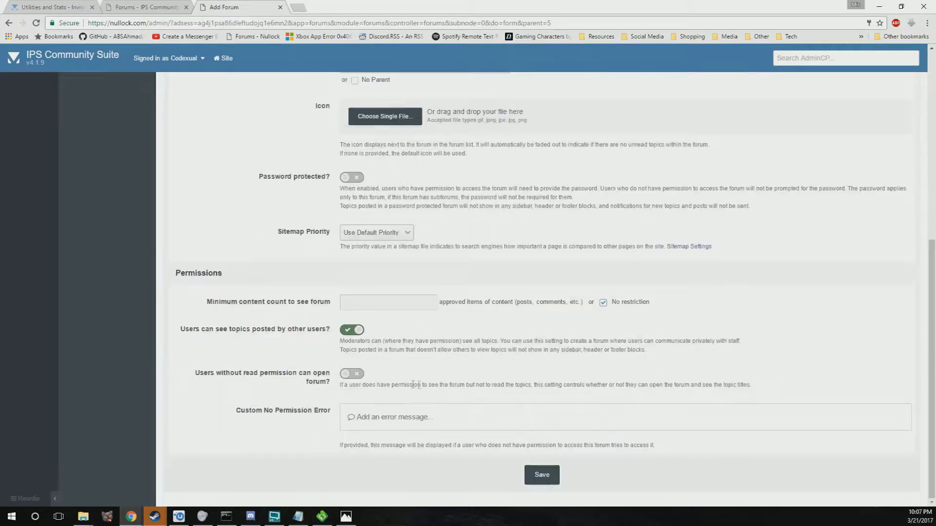
click(542, 476)
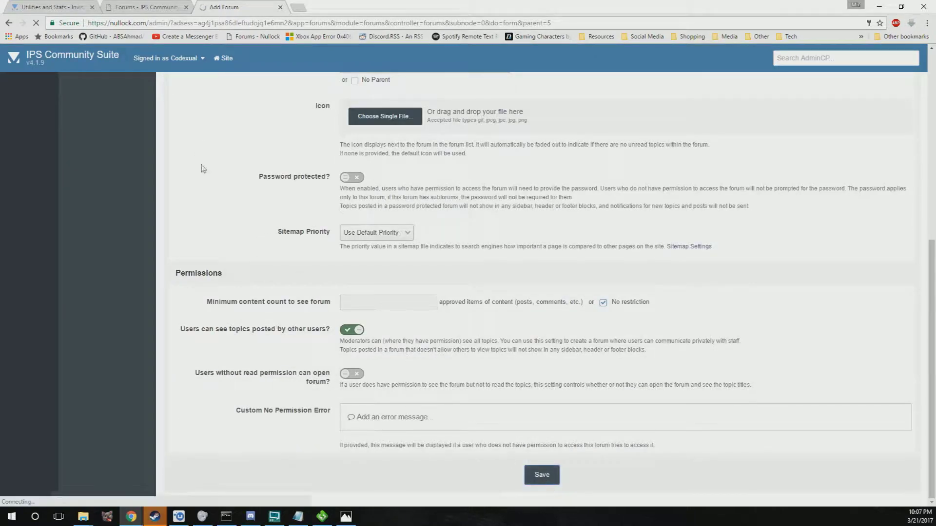
Save the Official Topics permissions, reload the public forum index, and open Introduction
click(156, 7)
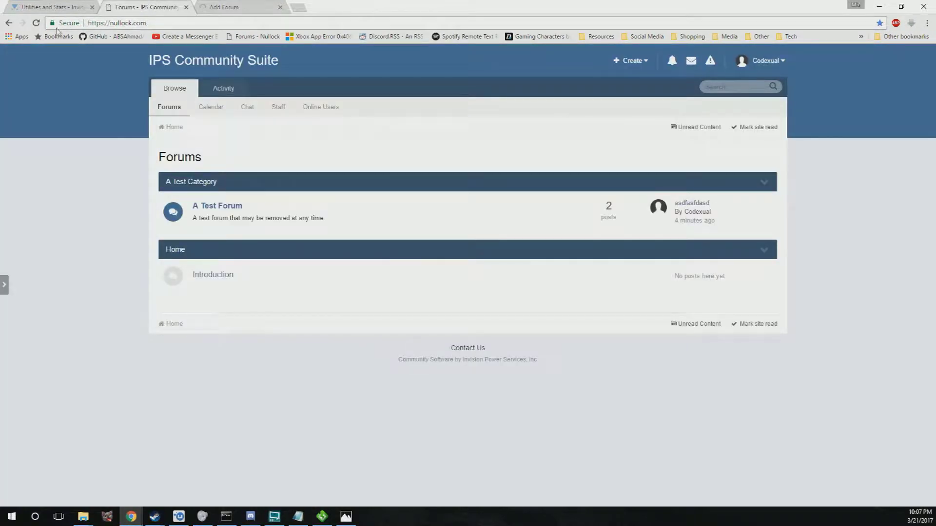
click(36, 23)
click(37, 22)
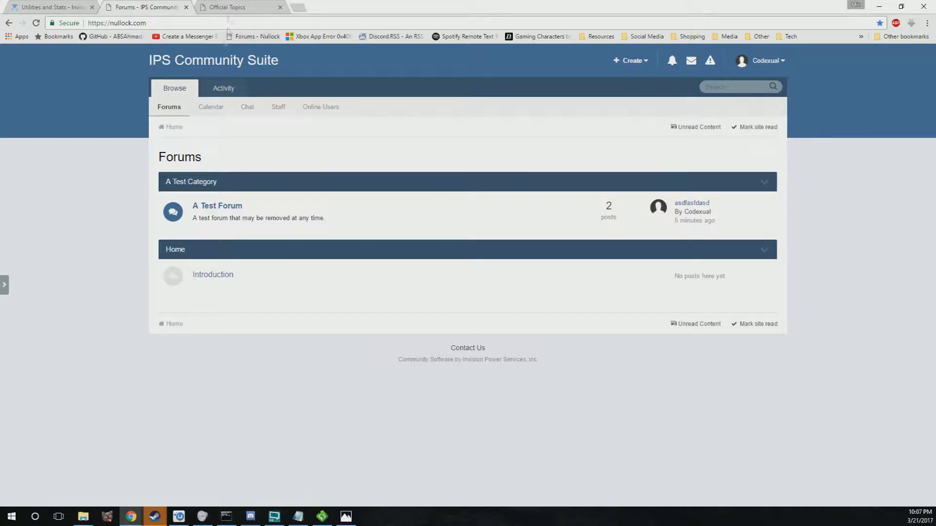
click(229, 7)
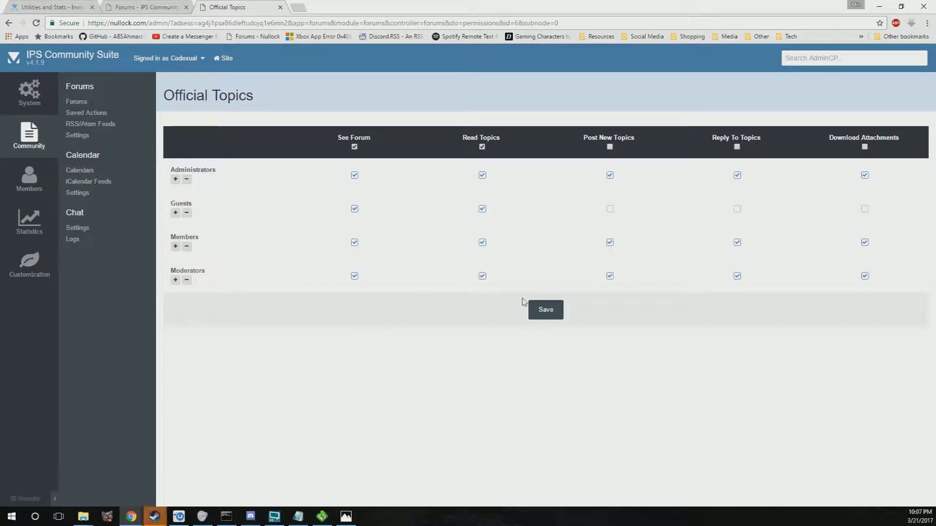
click(547, 310)
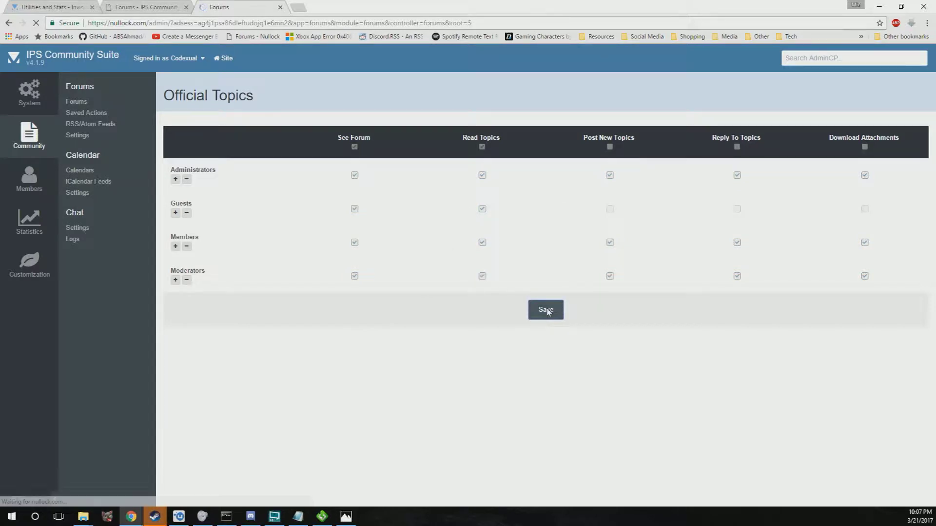
click(131, 5)
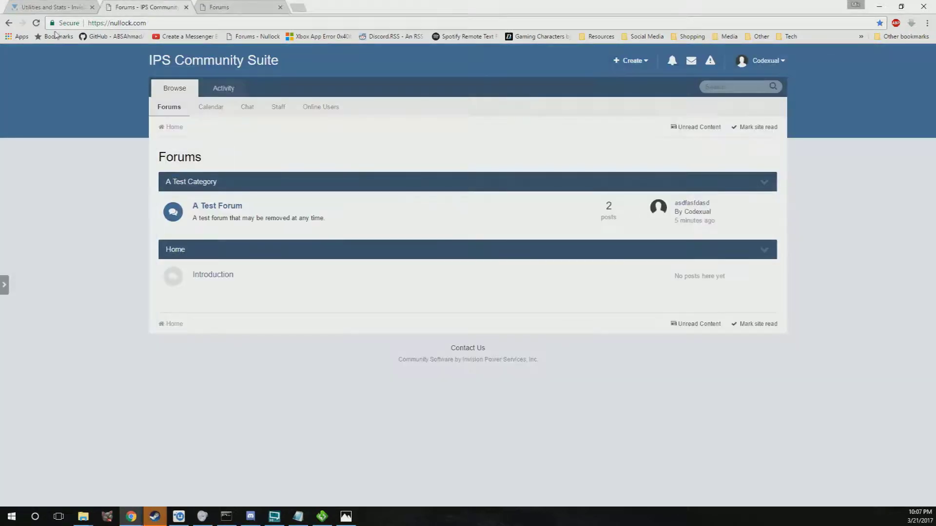
click(36, 23)
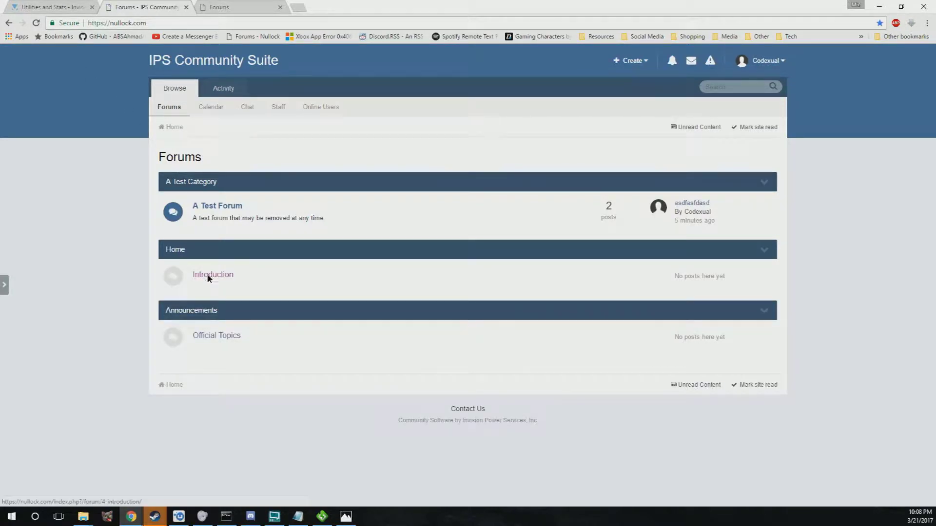
click(210, 277)
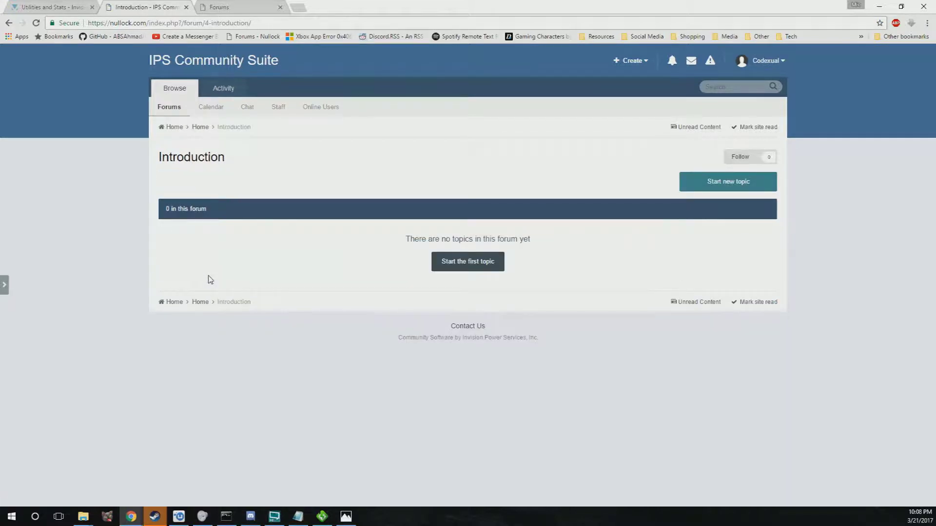
Post a 'Hello World' topic in Introduction with the body 'How arte you'
click(475, 267)
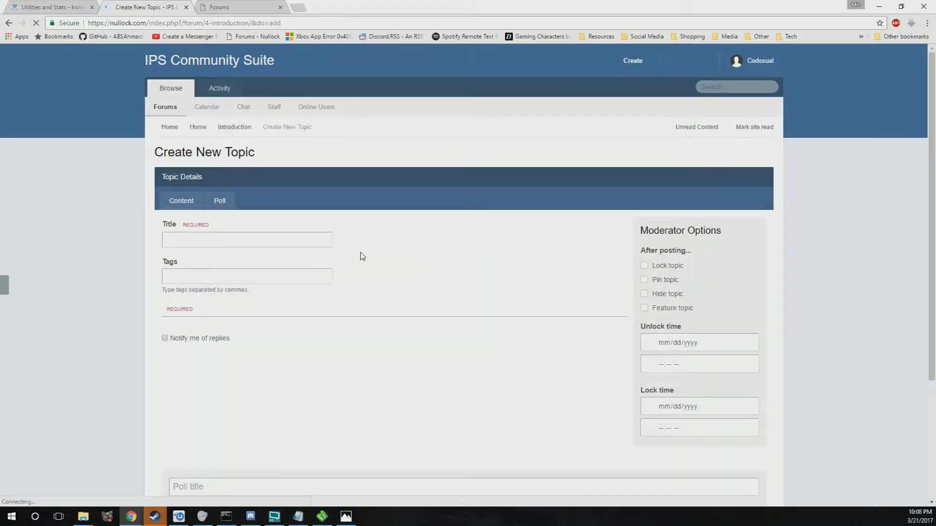
click(252, 238)
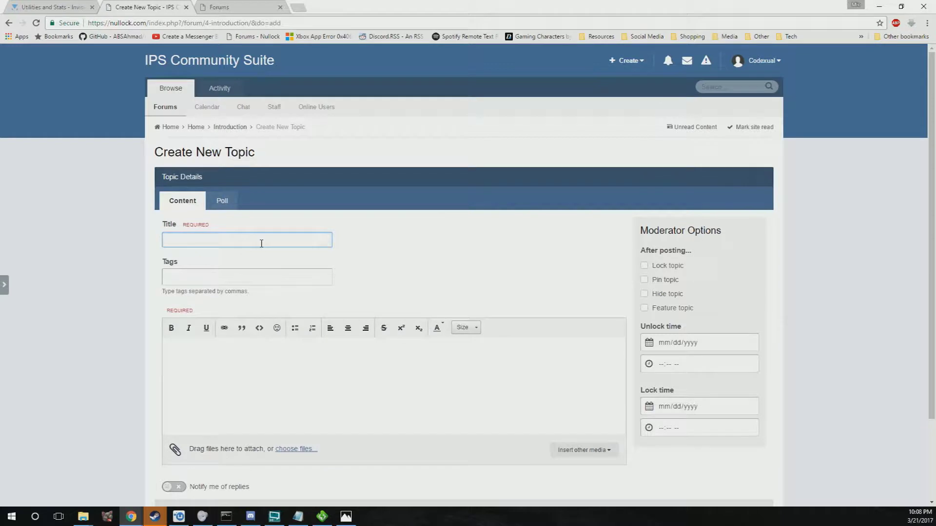
text(Hello World)
click(287, 391)
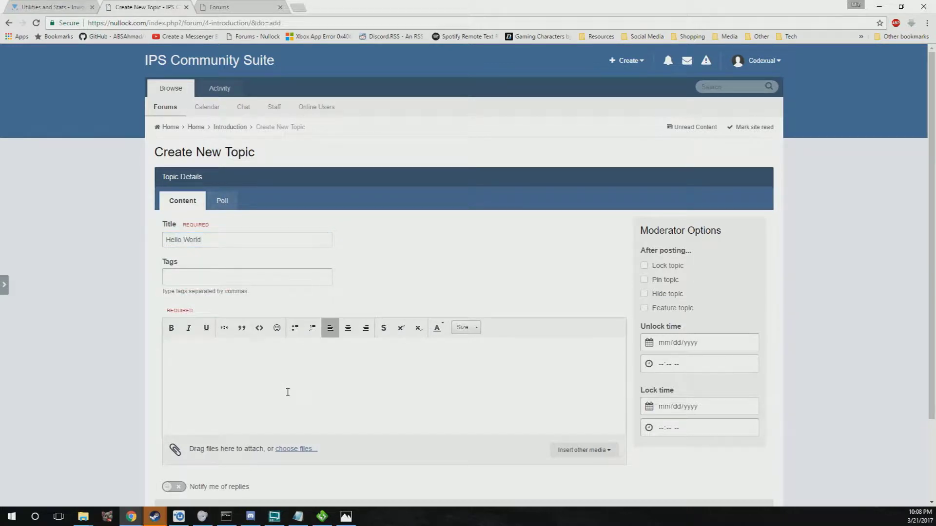
text(How arte you)
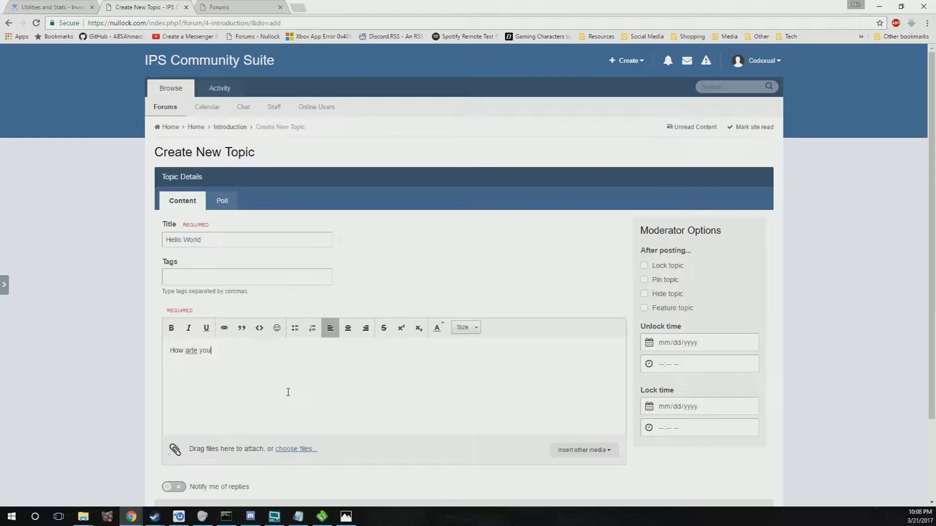
scroll(287, 392, down, 2)
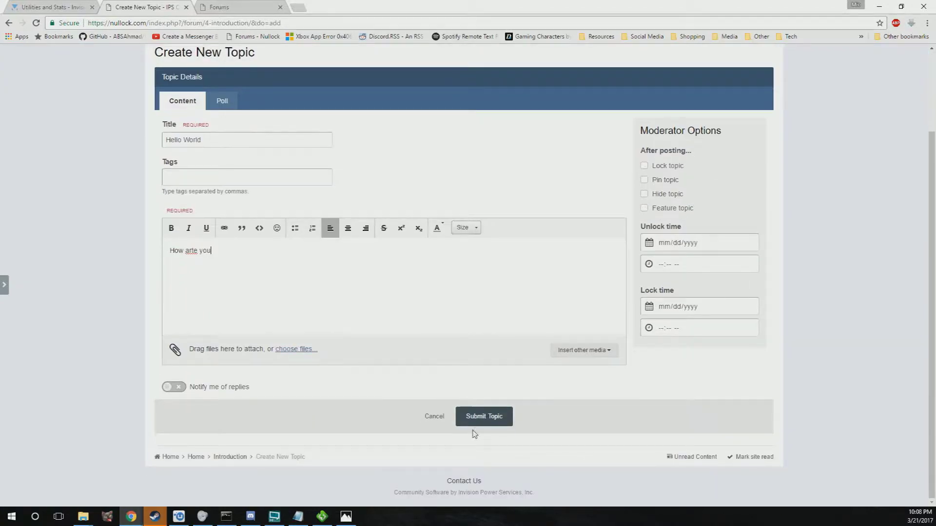
click(485, 417)
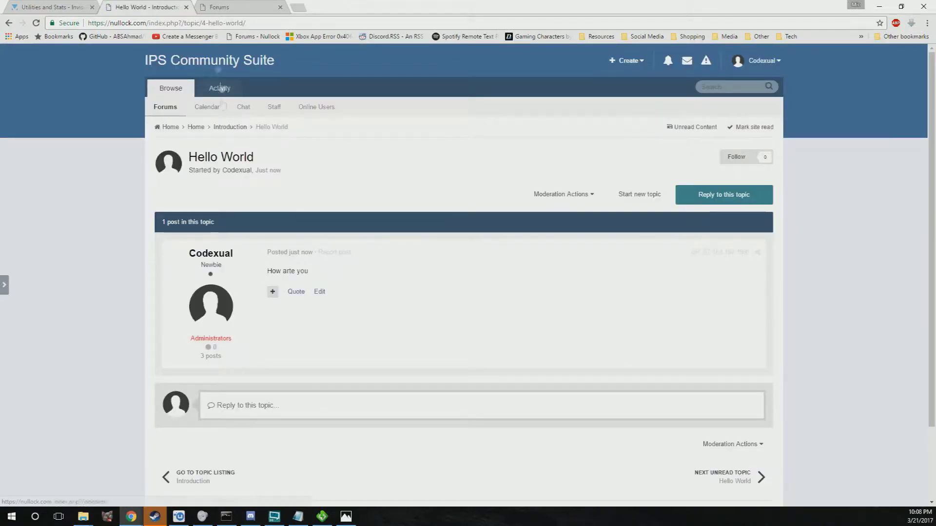
click(215, 61)
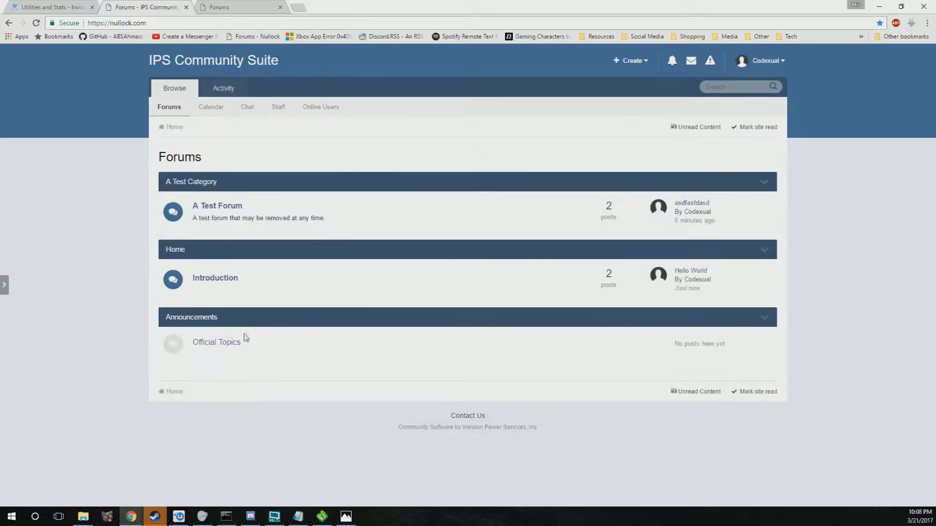
Post an 'Official Announcementg…' topic in Official Topics with a 'tHIS IS A N ANNOUCEMENT' body
click(210, 344)
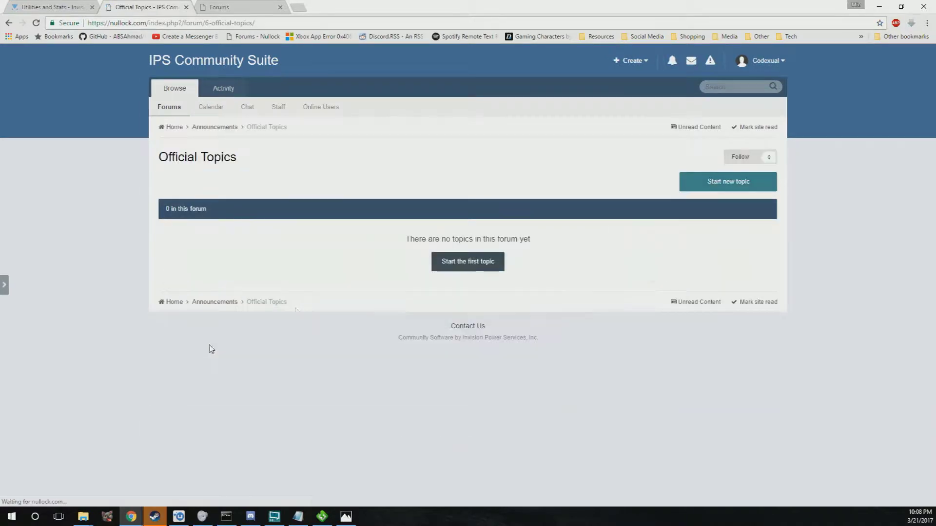
click(445, 262)
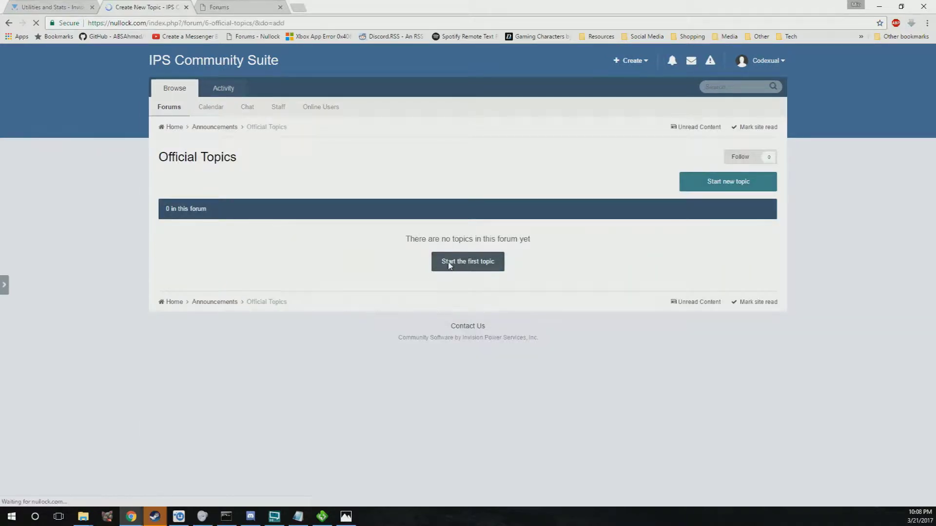
click(310, 238)
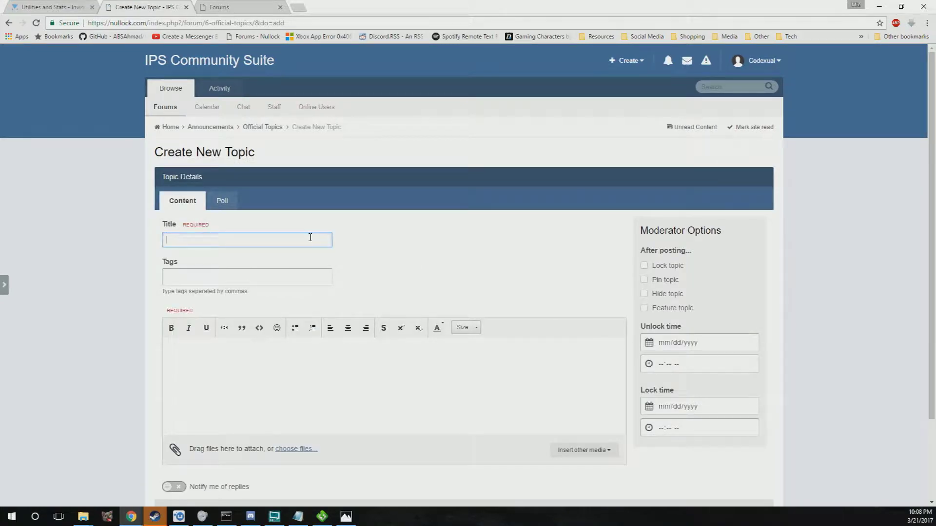
text(Offici)
text(al Announcementg ALOSK:DFhj;klASJHDfbkl;jsD)
key(Tab)
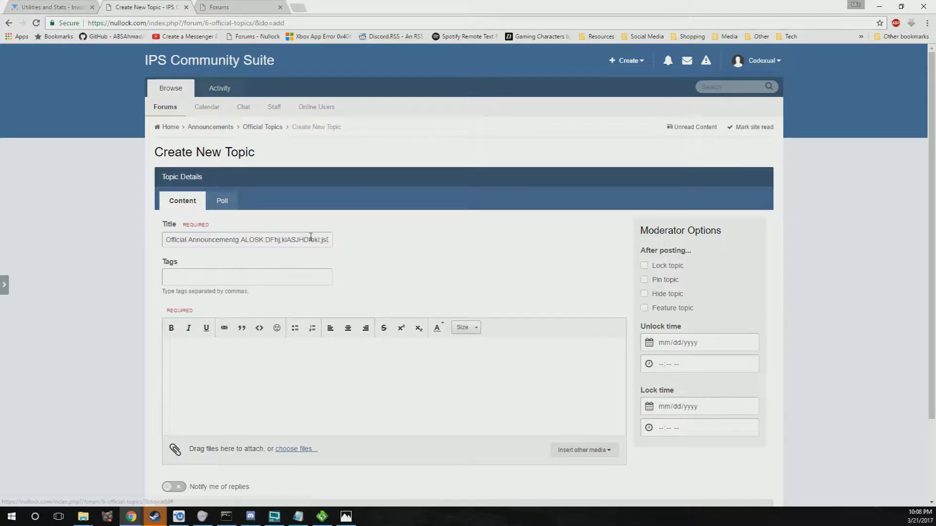
click(234, 394)
text(tHIS IS A )
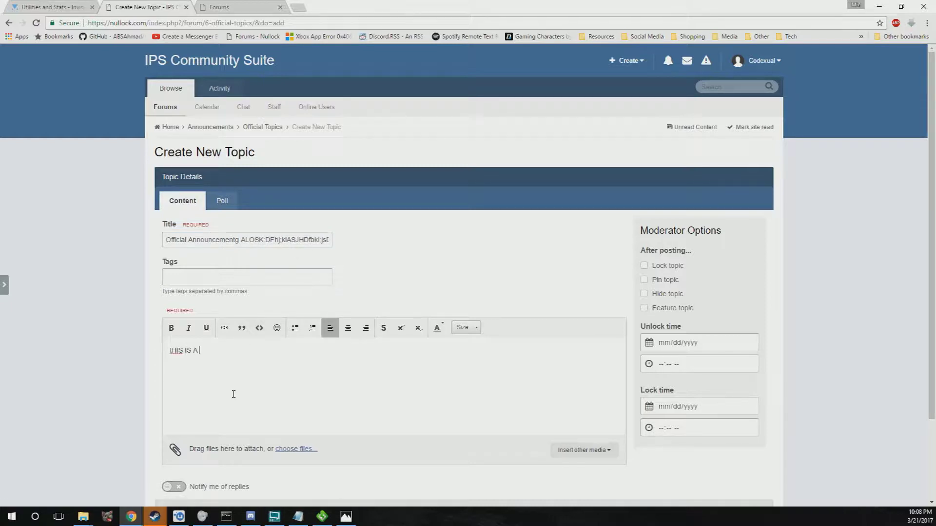
text(N ANNOUCEMENT sdl":kFJSA;LKFJD;LASDKJF)
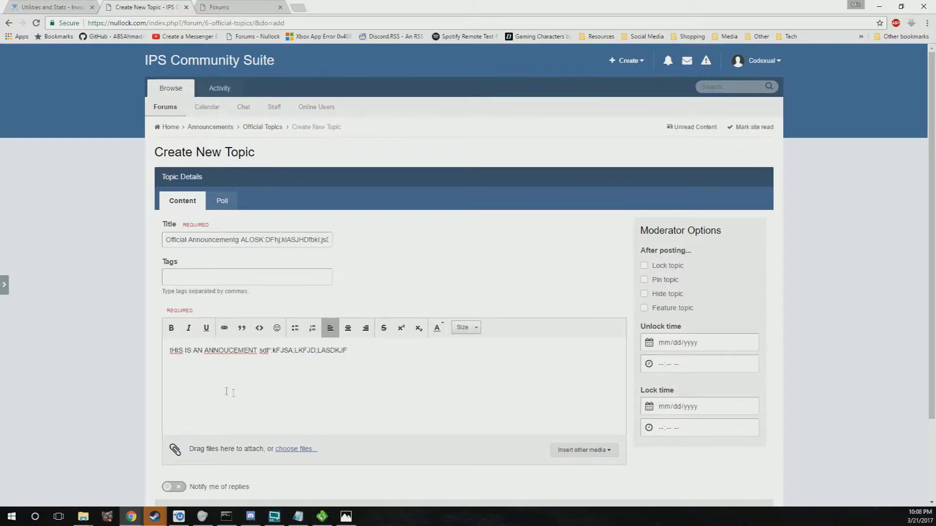
scroll(226, 391, down, 2)
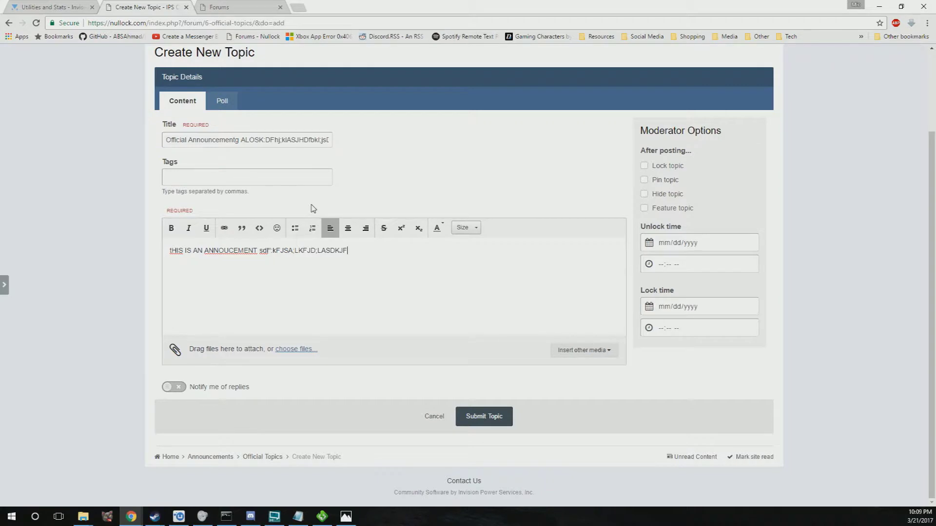
click(492, 417)
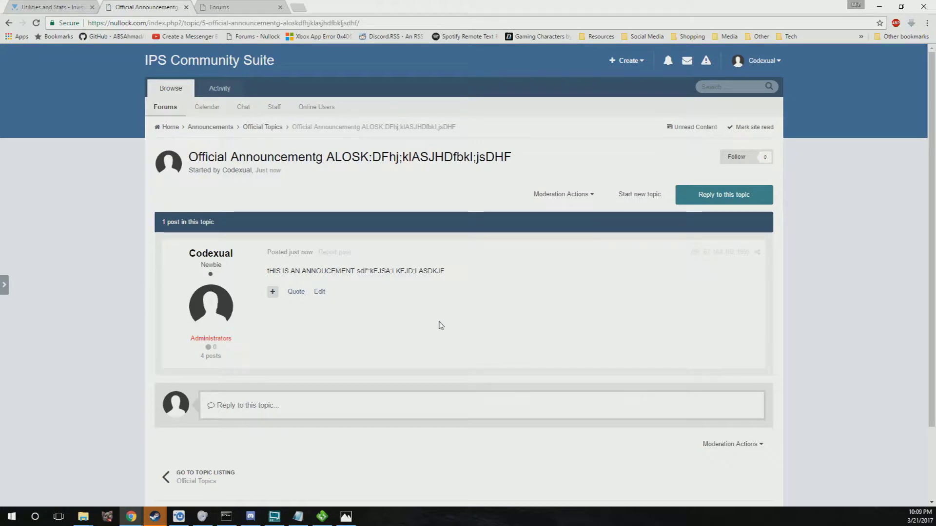
click(196, 62)
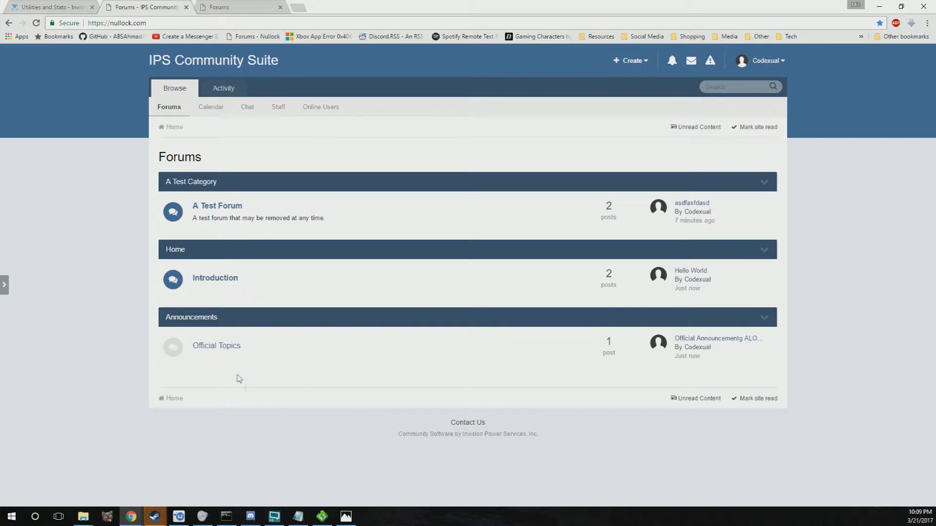
click(5, 284)
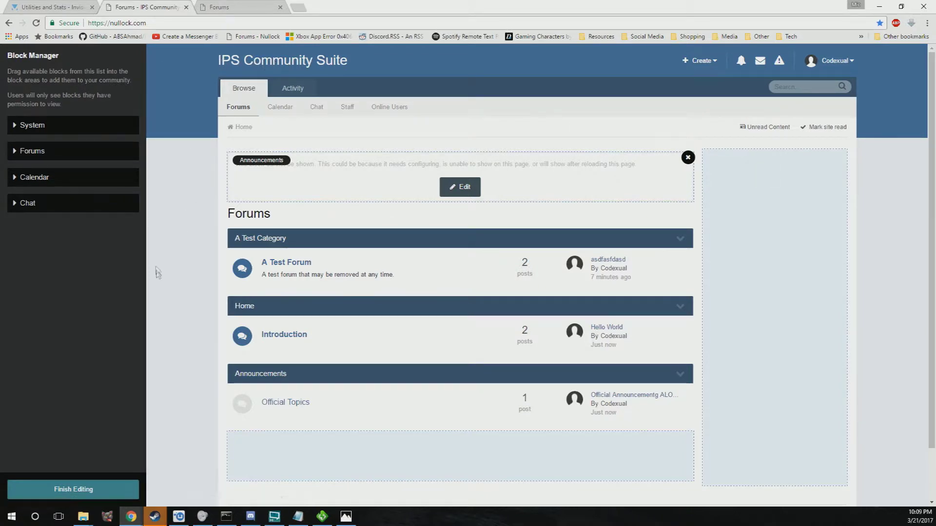
click(77, 493)
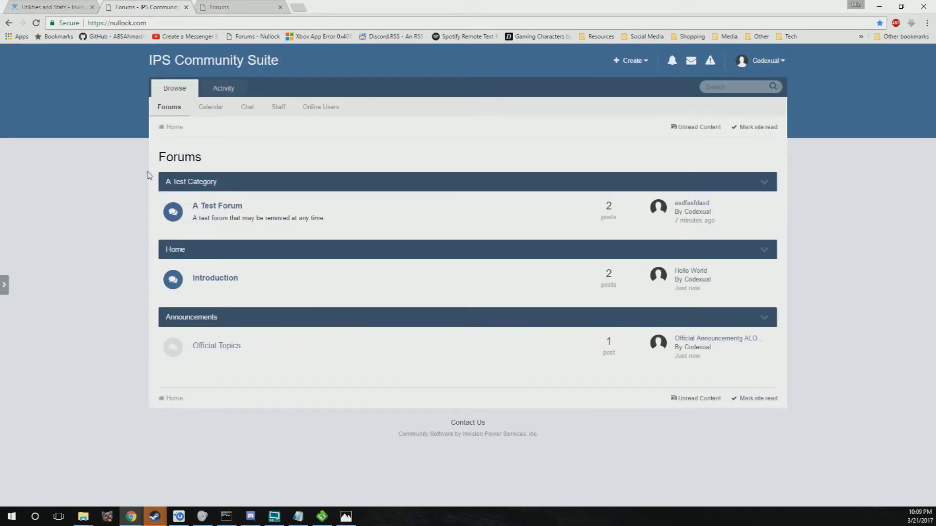
click(234, 6)
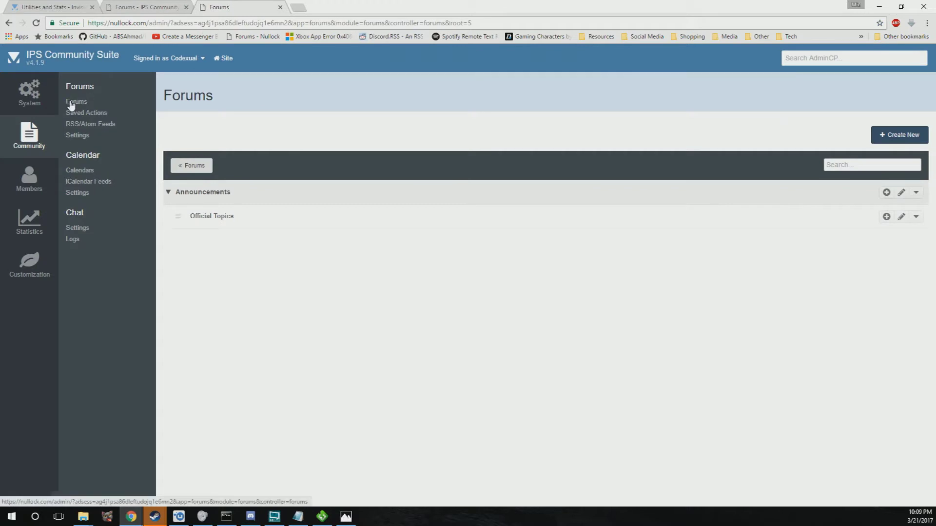
mouse_move(29, 90)
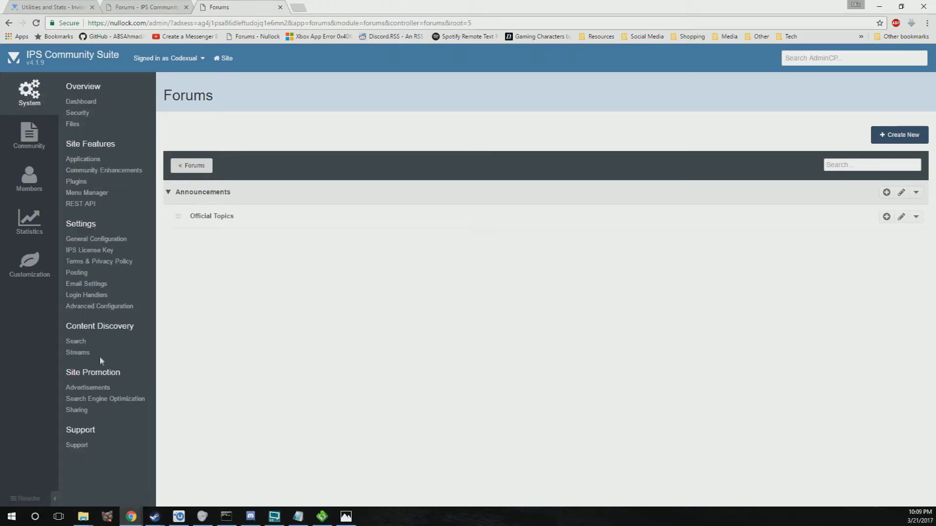
click(160, 9)
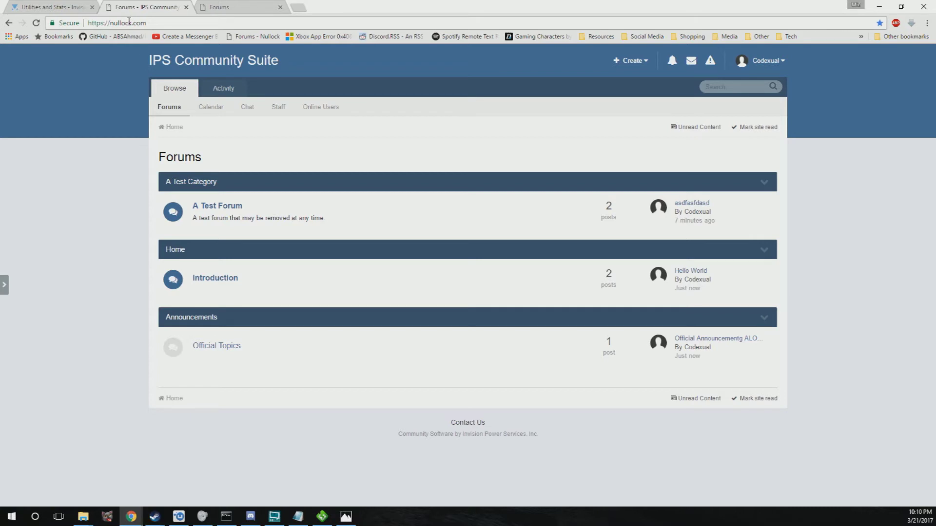
click(128, 23)
click(117, 124)
click(5, 288)
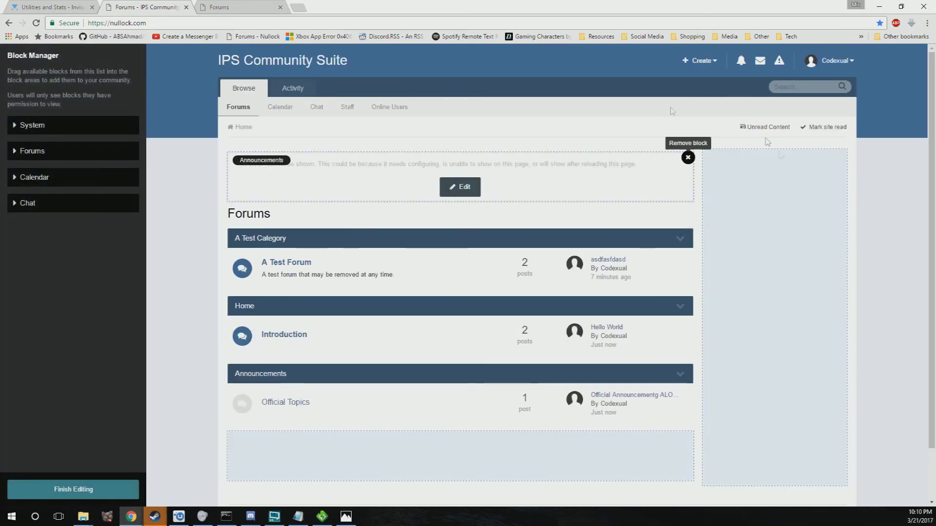
click(82, 490)
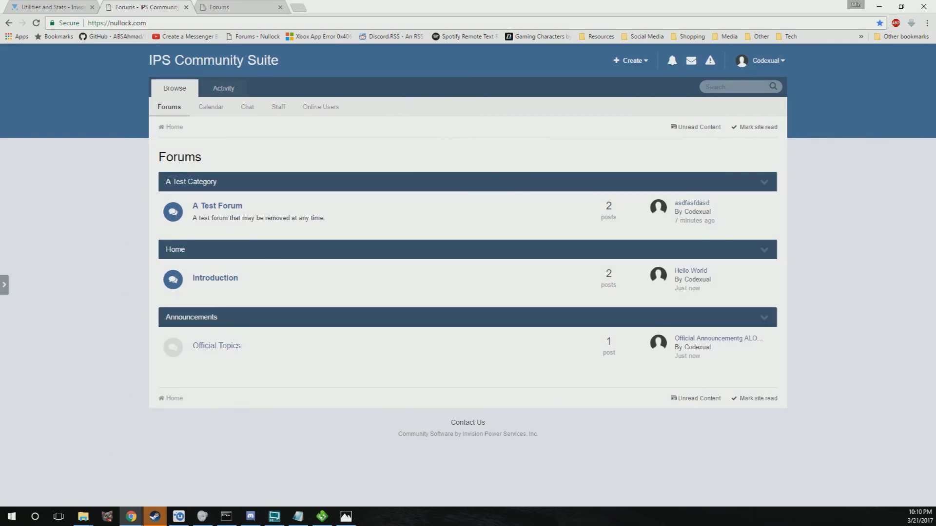